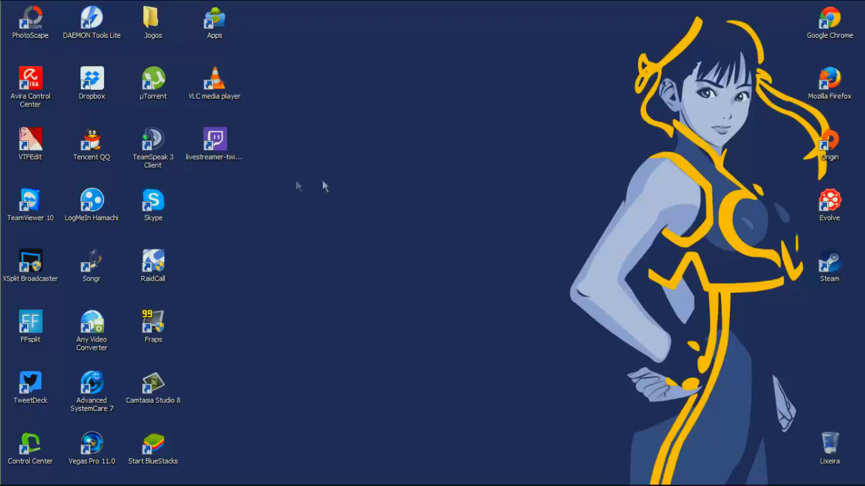
{"action": "left_click", "coordinate": [225, 155]}
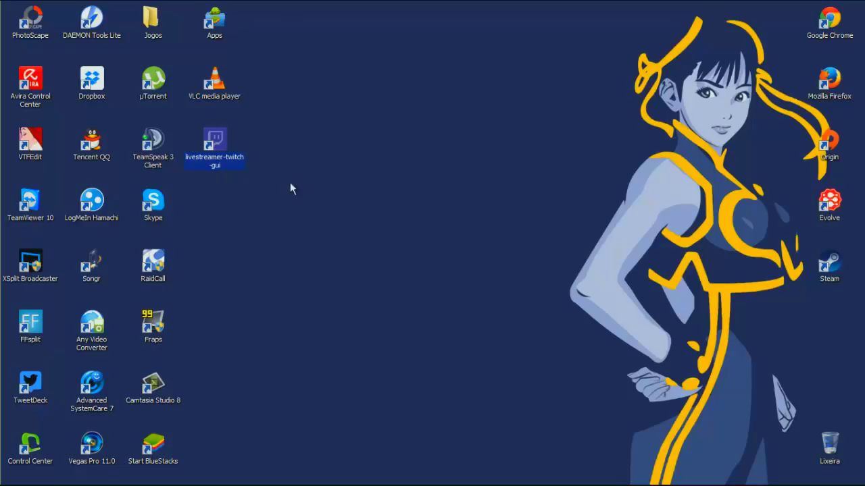
{"action": "left_click", "coordinate": [290, 182]}
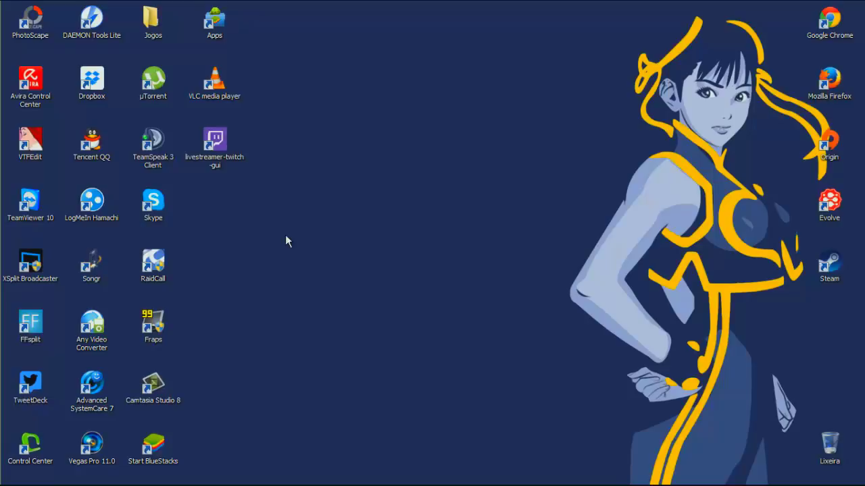
{"action": "right_click", "coordinate": [305, 211]}
{"action": "left_click", "coordinate": [348, 242]}
{"action": "right_click", "coordinate": [375, 214]}
{"action": "left_click", "coordinate": [412, 242]}
{"action": "right_click", "coordinate": [387, 169]}
{"action": "left_click", "coordinate": [397, 195]}
{"action": "right_click", "coordinate": [344, 172]}
{"action": "left_click", "coordinate": [380, 200]}
{"action": "right_click", "coordinate": [375, 183]}
{"action": "left_click", "coordinate": [400, 211]}
{"action": "right_click", "coordinate": [362, 178]}
{"action": "left_click", "coordinate": [396, 207]}
{"action": "right_click", "coordinate": [367, 176]}
{"action": "left_click", "coordinate": [402, 205]}
{"action": "right_click", "coordinate": [372, 176]}
{"action": "left_click", "coordinate": [395, 201]}
{"action": "right_click", "coordinate": [352, 176]}
{"action": "left_click", "coordinate": [388, 204]}
{"action": "right_click", "coordinate": [372, 175]}
{"action": "left_click", "coordinate": [404, 204]}
{"action": "right_click", "coordinate": [395, 211]}
{"action": "left_click", "coordinate": [409, 240]}
{"action": "right_click", "coordinate": [359, 175]}
{"action": "right_click", "coordinate": [351, 177]}
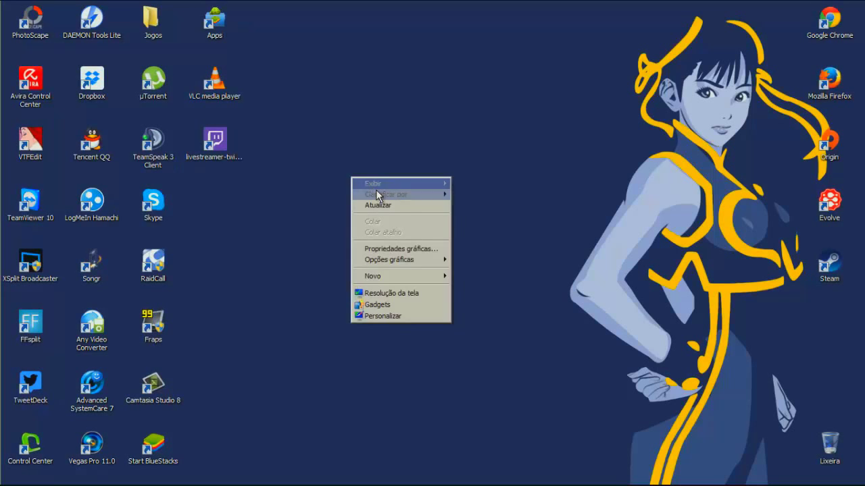
{"action": "left_click", "coordinate": [369, 204]}
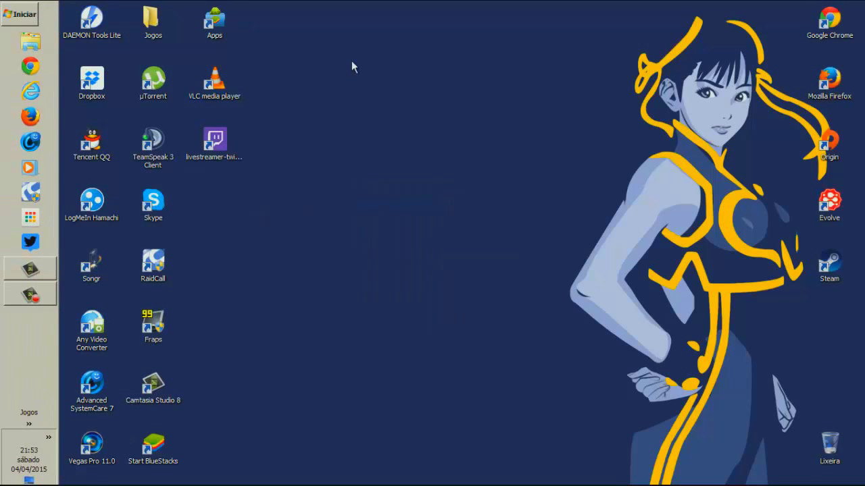
{"action": "right_click", "coordinate": [370, 45]}
{"action": "left_click", "coordinate": [412, 76]}
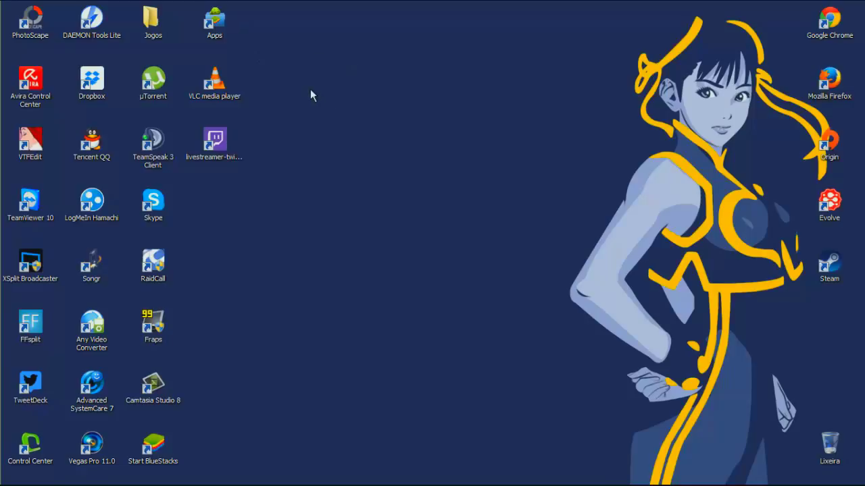
Open the Downloads folder in the file explorer.
{"action": "mouse_move", "coordinate": [4, 84]}
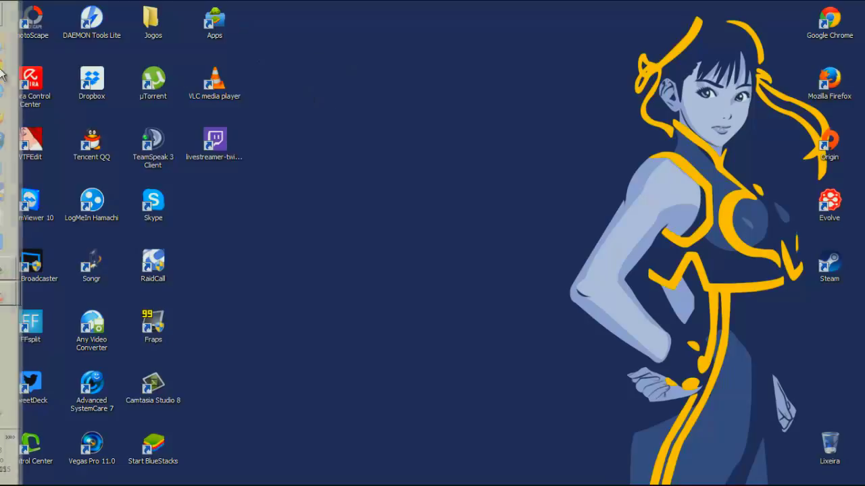
{"action": "left_click", "coordinate": [31, 44]}
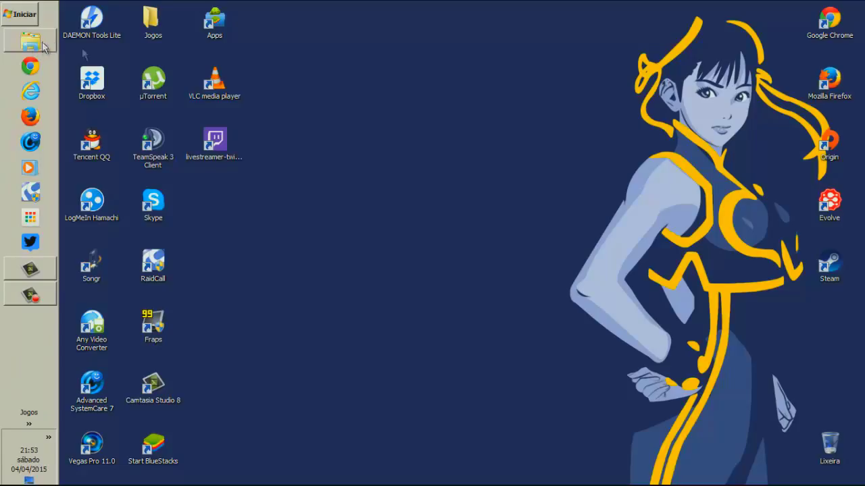
{"action": "left_click", "coordinate": [48, 91]}
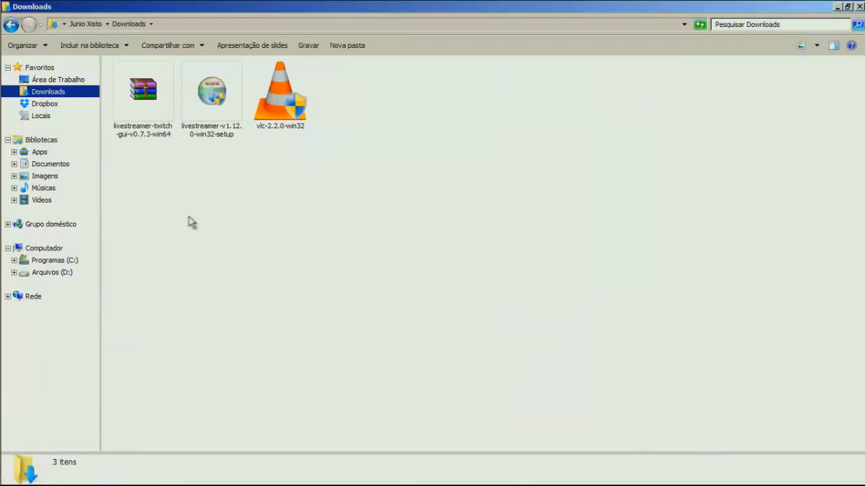
Examine the downloaded livestreamer-twitch-gui-v0.7.3-win64 archive and the livestreamer-v1.12.0-win32-setup and vlc-2.2.0-win32 installers.
{"action": "left_click", "coordinate": [205, 135]}
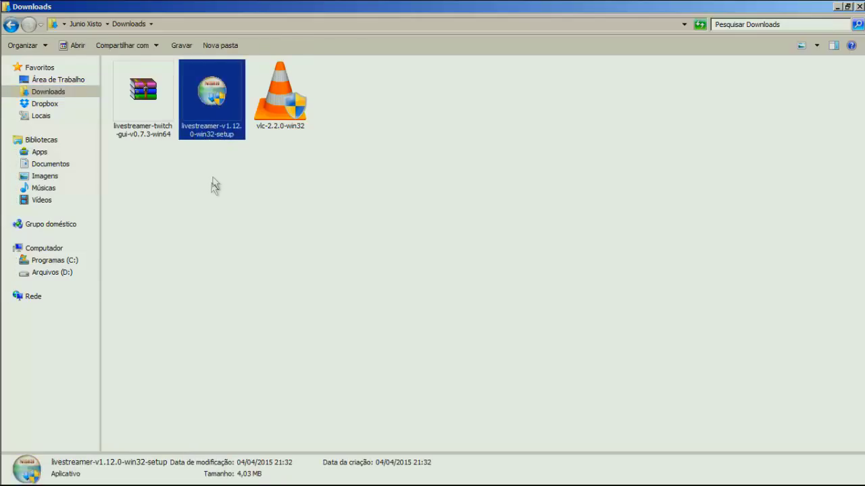
{"action": "left_click", "coordinate": [166, 189]}
{"action": "left_click", "coordinate": [138, 134]}
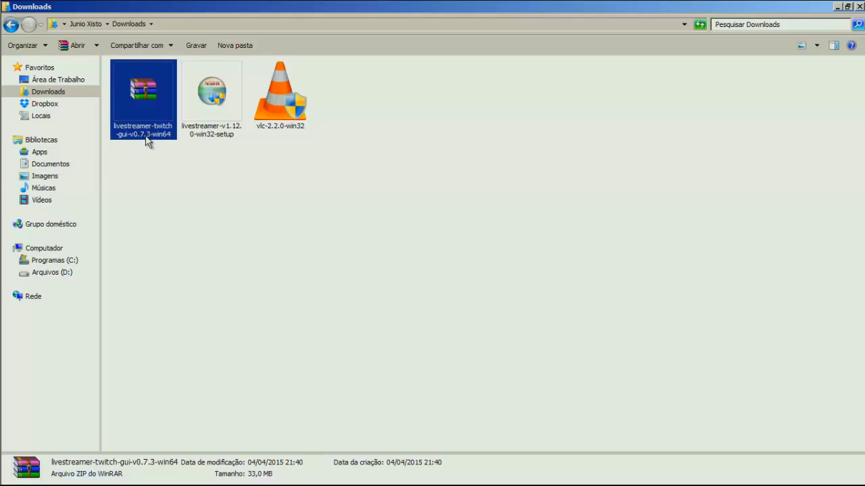
{"action": "left_click", "coordinate": [156, 165]}
{"action": "left_click", "coordinate": [150, 138]}
{"action": "left_click", "coordinate": [183, 182]}
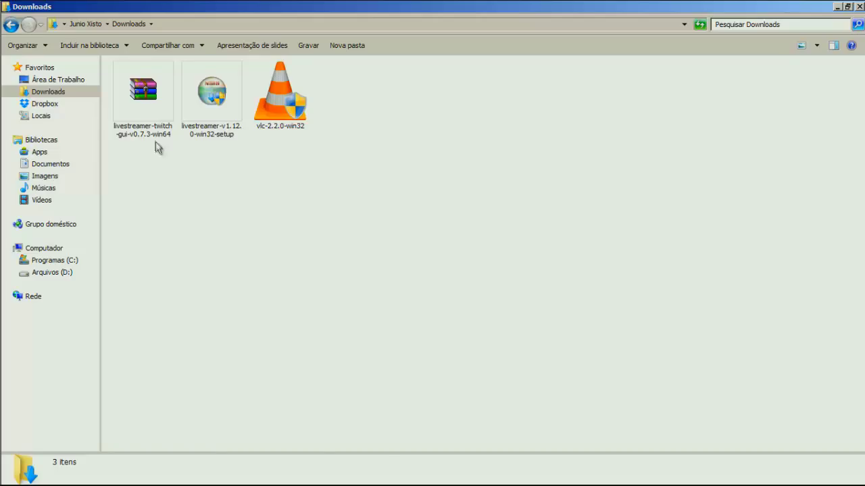
{"action": "left_click", "coordinate": [151, 124]}
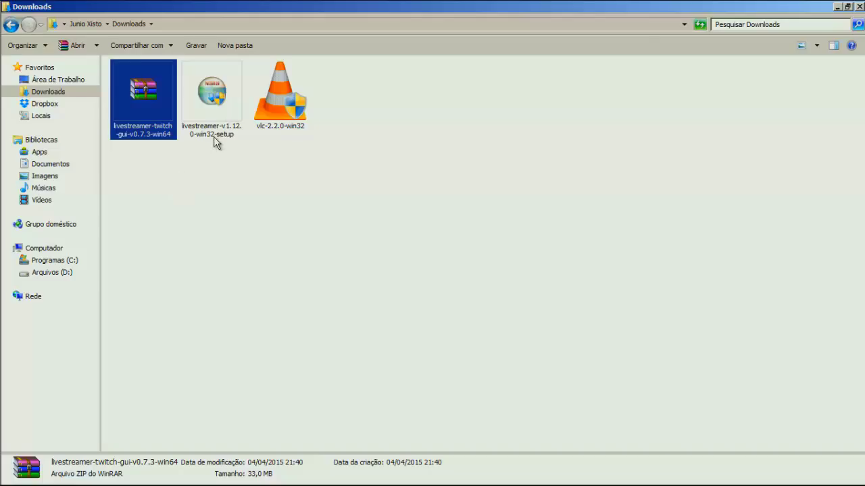
{"action": "left_click", "coordinate": [201, 199]}
{"action": "left_click", "coordinate": [155, 136]}
{"action": "left_click", "coordinate": [213, 203]}
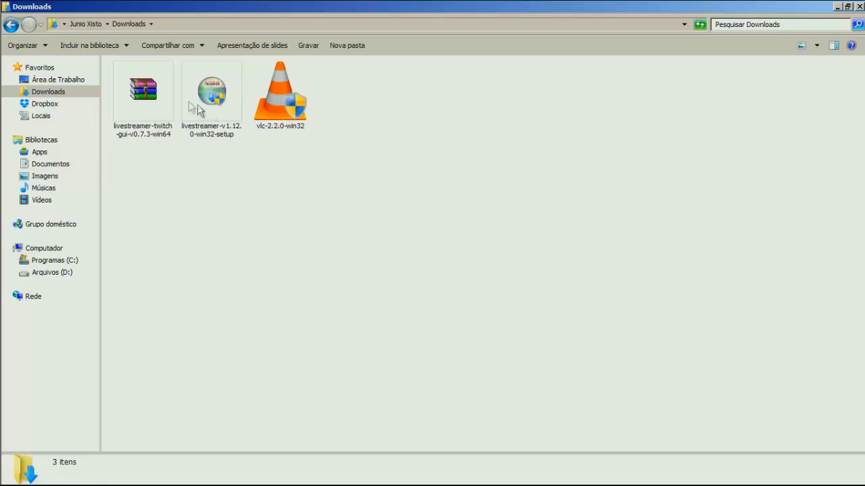
{"action": "left_click", "coordinate": [217, 133]}
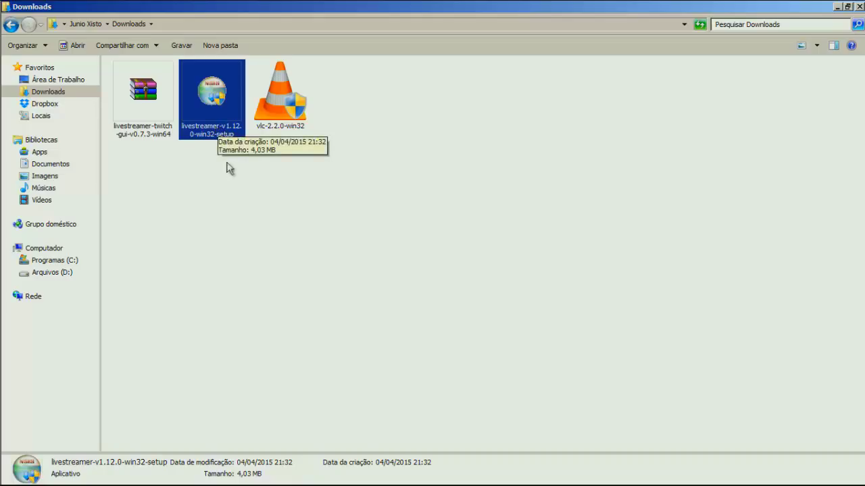
{"action": "left_click", "coordinate": [292, 122]}
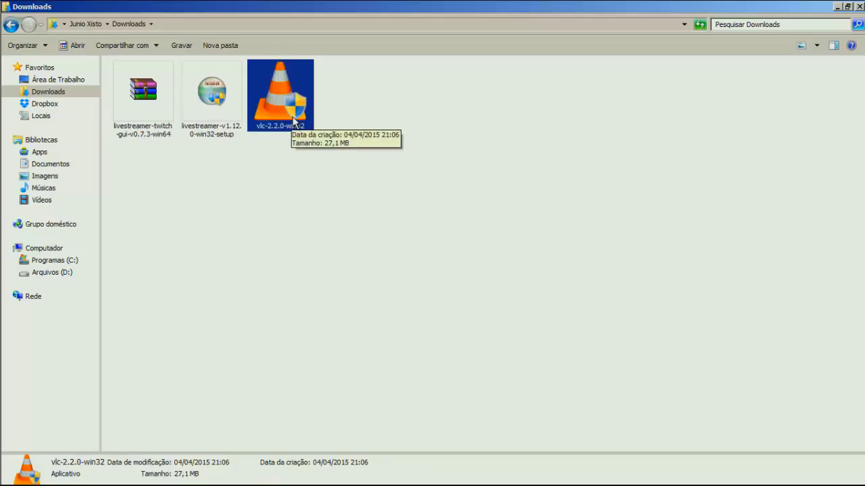
{"action": "left_click", "coordinate": [303, 171]}
{"action": "left_click", "coordinate": [292, 126]}
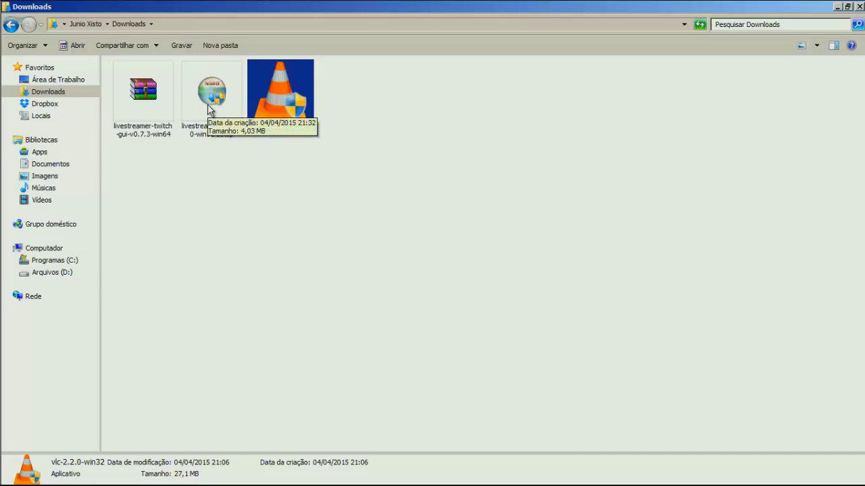
{"action": "left_click", "coordinate": [210, 139]}
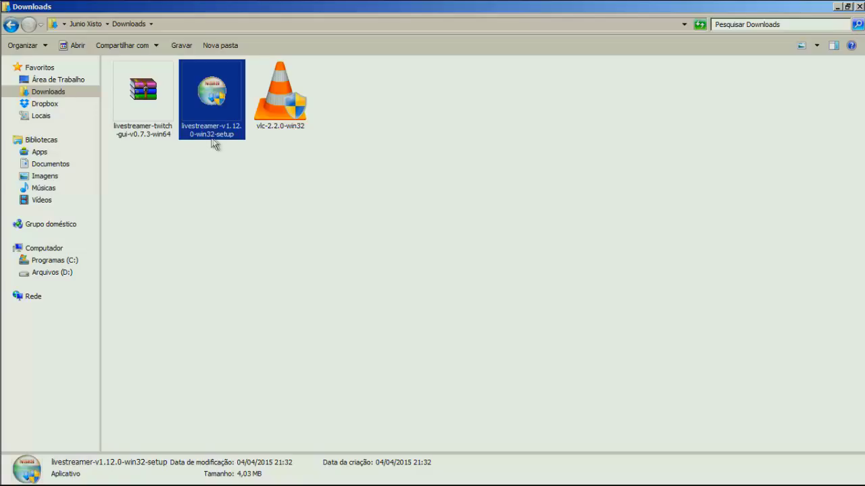
{"action": "left_click", "coordinate": [235, 197]}
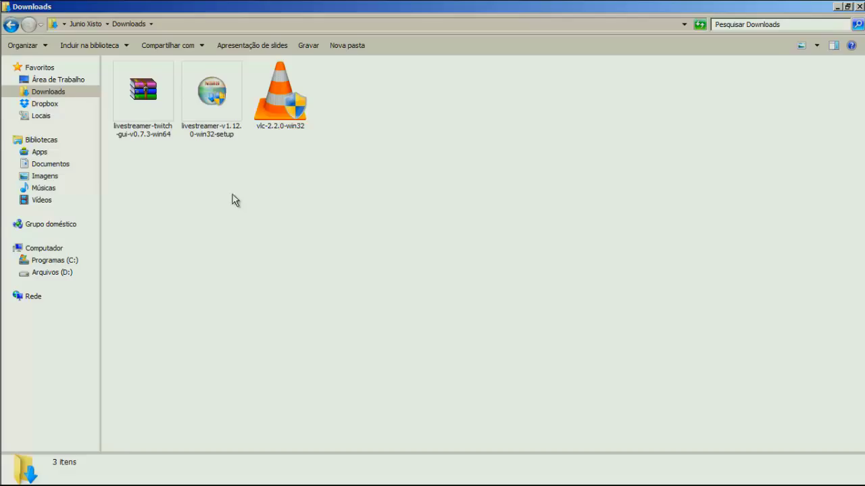
{"action": "left_click", "coordinate": [202, 110]}
{"action": "left_click", "coordinate": [138, 115]}
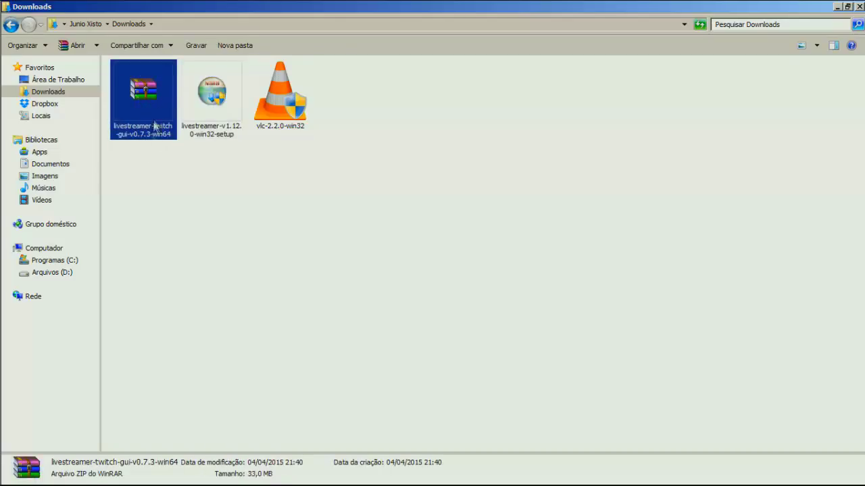
{"action": "left_click", "coordinate": [162, 183]}
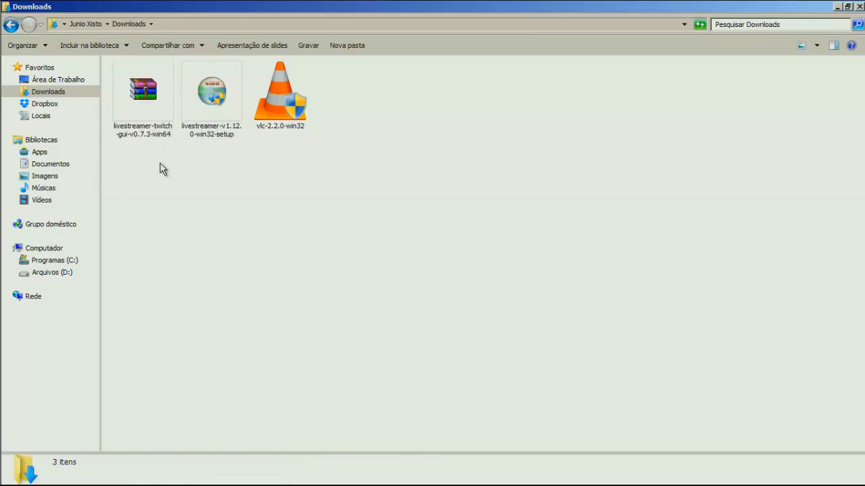
{"action": "left_click", "coordinate": [135, 96]}
{"action": "right_click", "coordinate": [135, 96]}
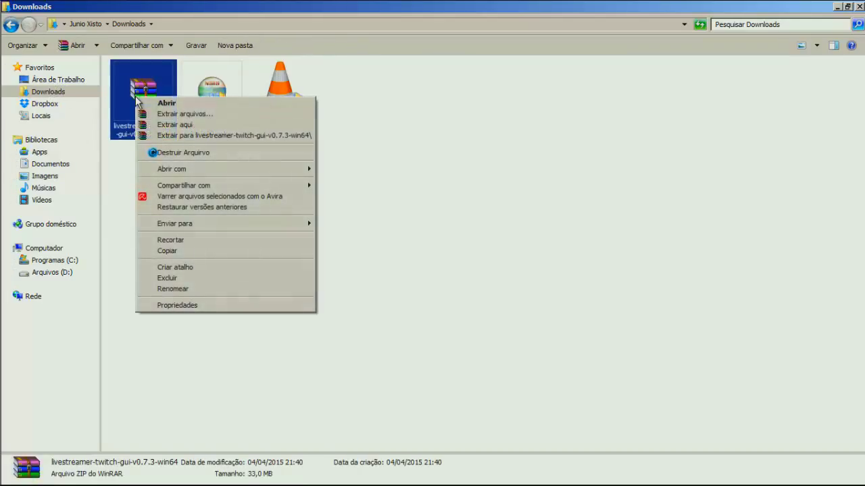
{"action": "left_click", "coordinate": [415, 275]}
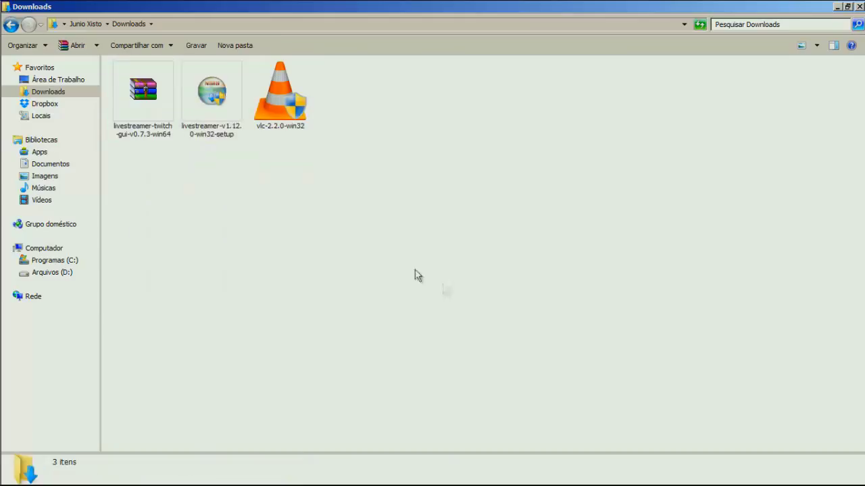
{"action": "left_click", "coordinate": [201, 110]}
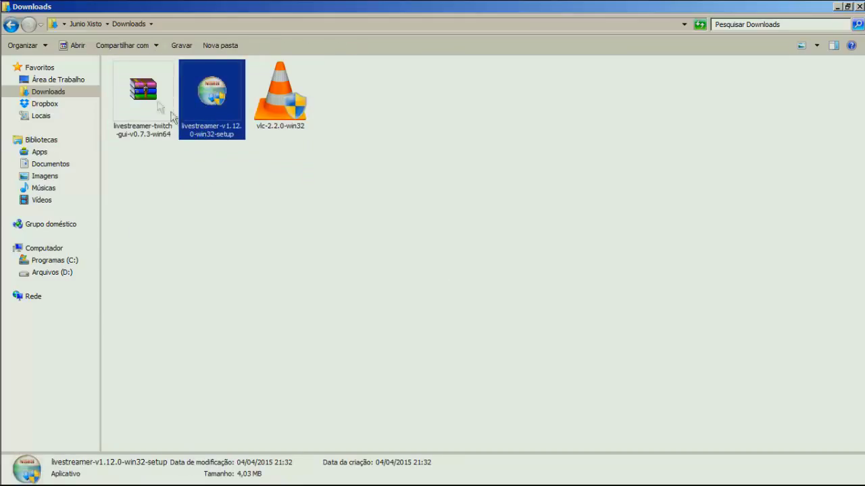
{"action": "left_click", "coordinate": [170, 197]}
{"action": "left_click", "coordinate": [136, 115]}
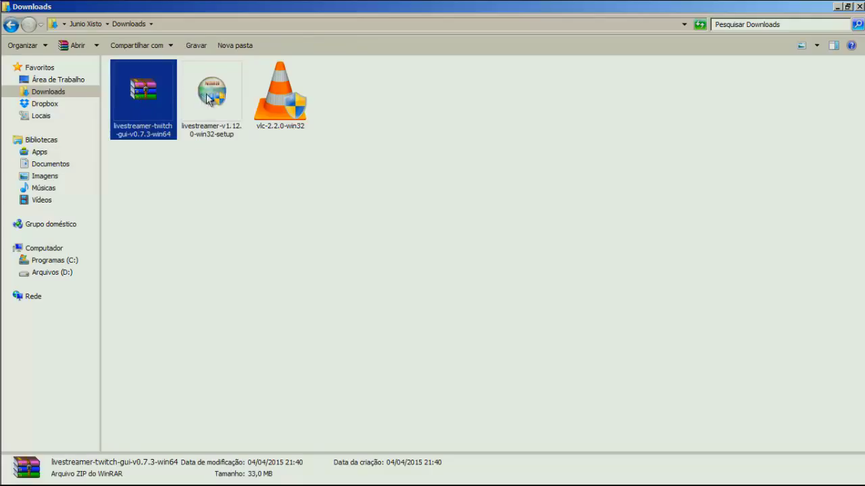
{"action": "left_click", "coordinate": [208, 96]}
{"action": "left_click", "coordinate": [179, 182]}
Extract the livestreamer-twitch-gui-v0.7.3-win64 archive into a folder of the same name within Downloads.
{"action": "left_click", "coordinate": [140, 91]}
{"action": "right_click", "coordinate": [141, 91]}
{"action": "left_click", "coordinate": [198, 130]}
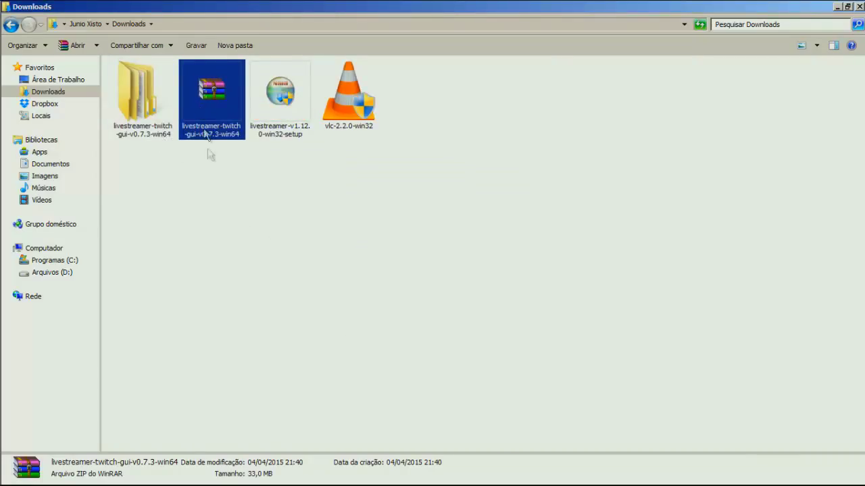
{"action": "left_click", "coordinate": [210, 181]}
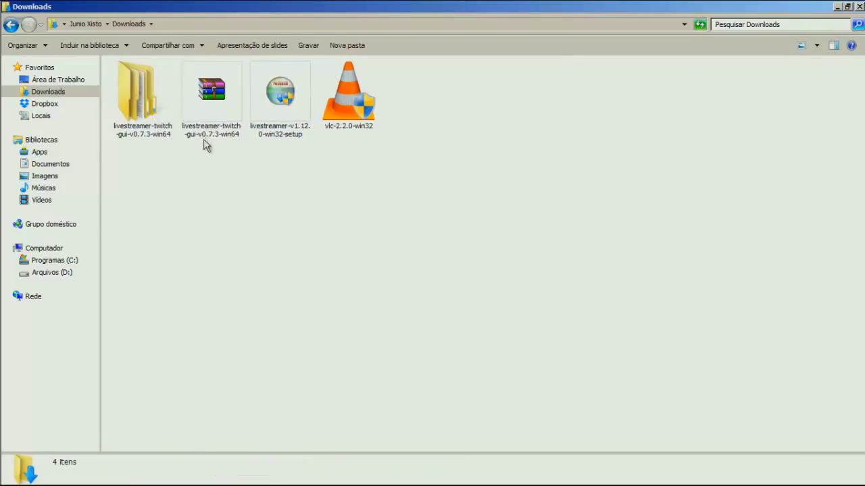
Open the livestreamer-twitch-gui folder inside the extracted folder and look over all the files it contains.
{"action": "double_click", "coordinate": [145, 107]}
{"action": "double_click", "coordinate": [147, 82]}
{"action": "left_click_drag", "start_coordinate": [140, 208], "coordinate": [196, 77]}
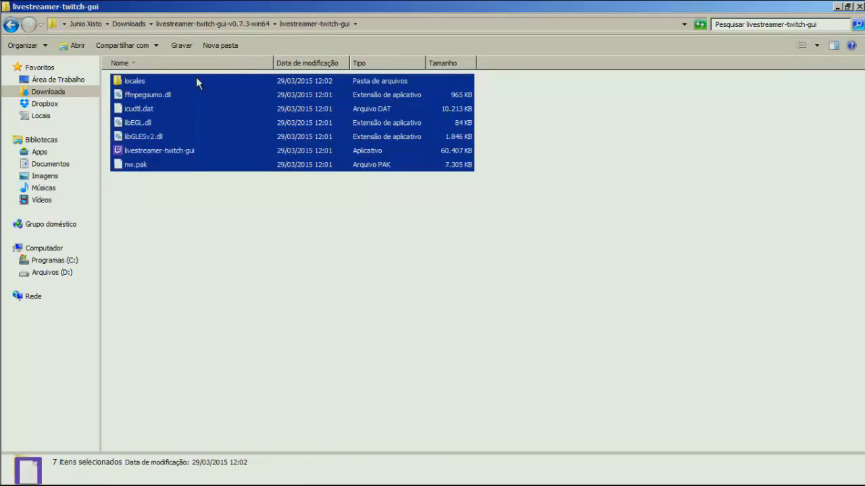
{"action": "left_click", "coordinate": [194, 264]}
Open the Livestreamer folder under Arquivos de Programas (x86) on drive C and look through its files.
{"action": "left_click", "coordinate": [52, 260]}
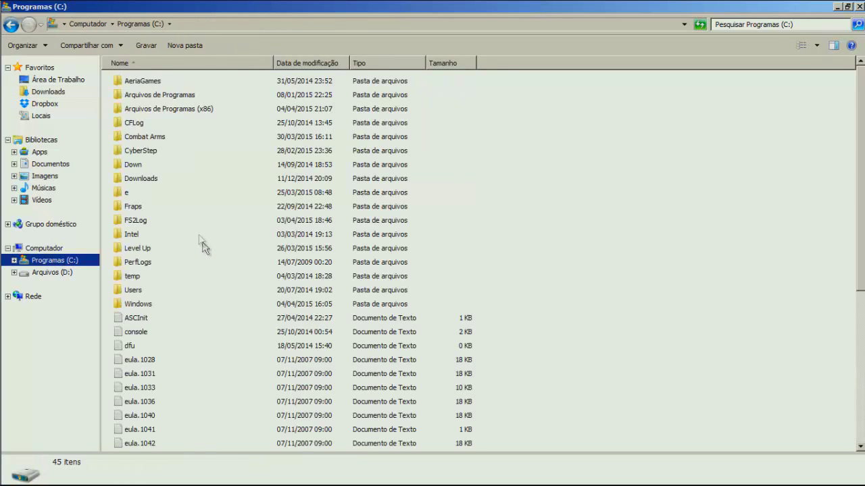
{"action": "double_click", "coordinate": [179, 110]}
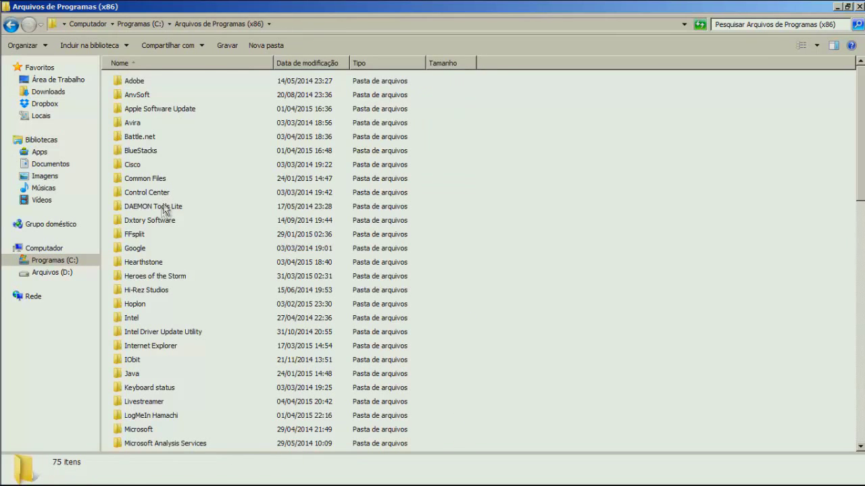
{"action": "scroll", "coordinate": [163, 343], "scroll_direction": "down", "scroll_amount": 1}
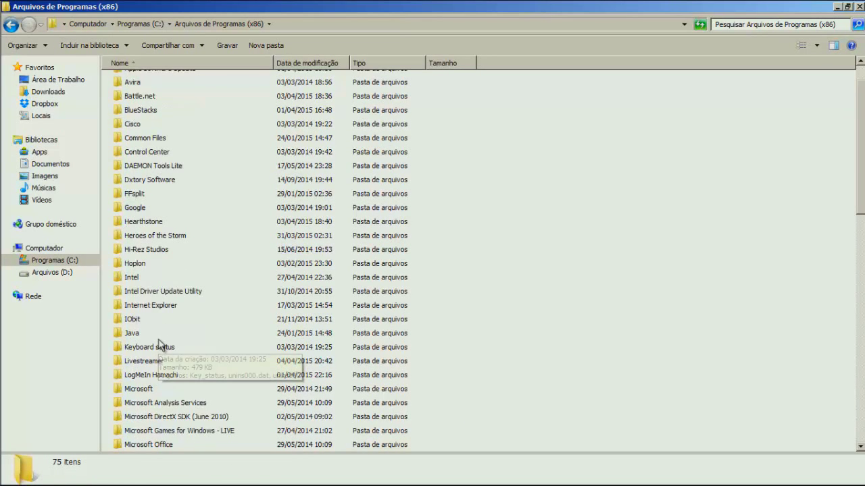
{"action": "scroll", "coordinate": [187, 347], "scroll_direction": "down", "scroll_amount": 1}
{"action": "double_click", "coordinate": [144, 319]}
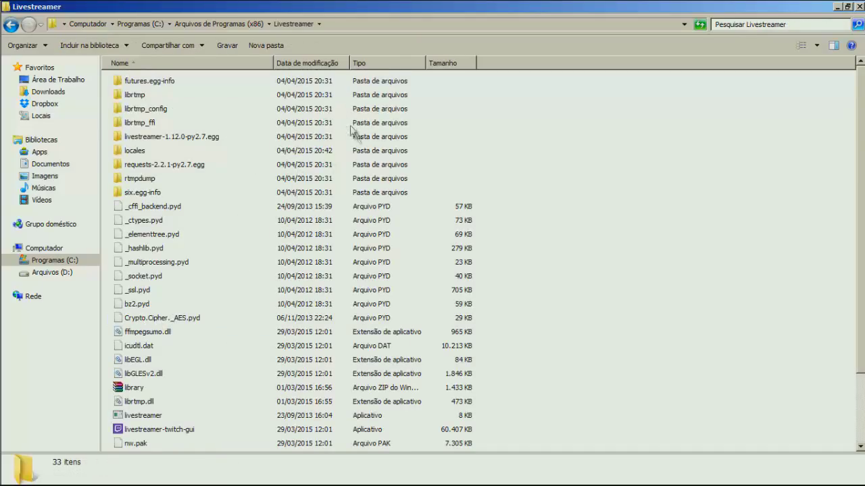
{"action": "scroll", "coordinate": [255, 225], "scroll_direction": "down", "scroll_amount": 2}
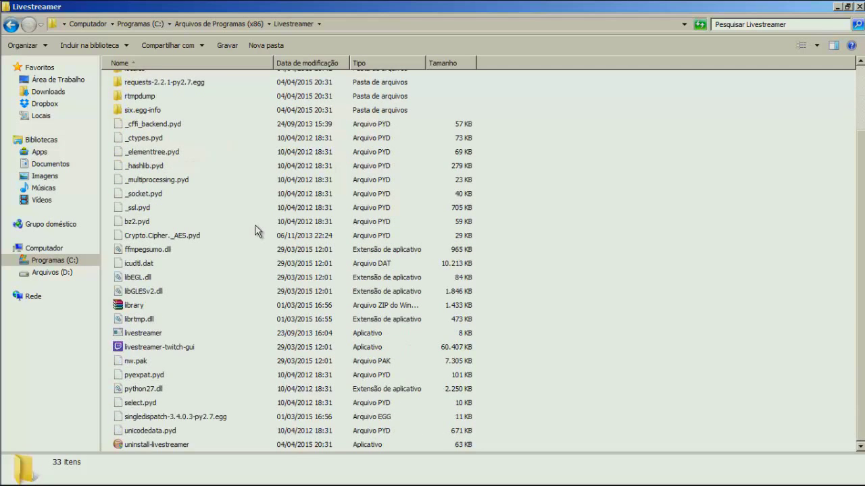
{"action": "scroll", "coordinate": [233, 231], "scroll_direction": "up", "scroll_amount": 2}
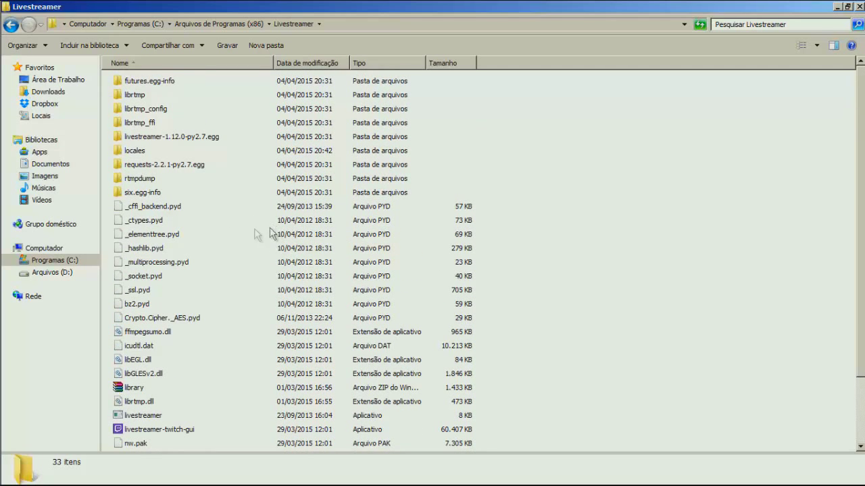
{"action": "scroll", "coordinate": [195, 210], "scroll_direction": "down", "scroll_amount": 2}
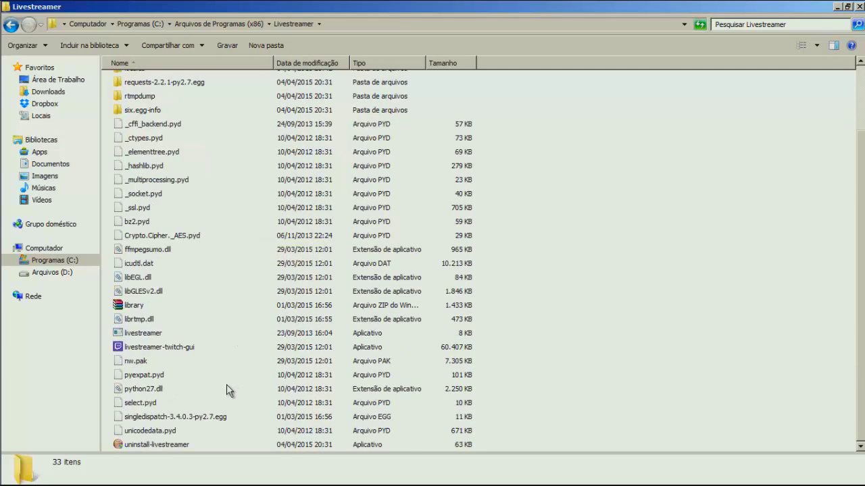
{"action": "scroll", "coordinate": [226, 385], "scroll_direction": "up", "scroll_amount": 2}
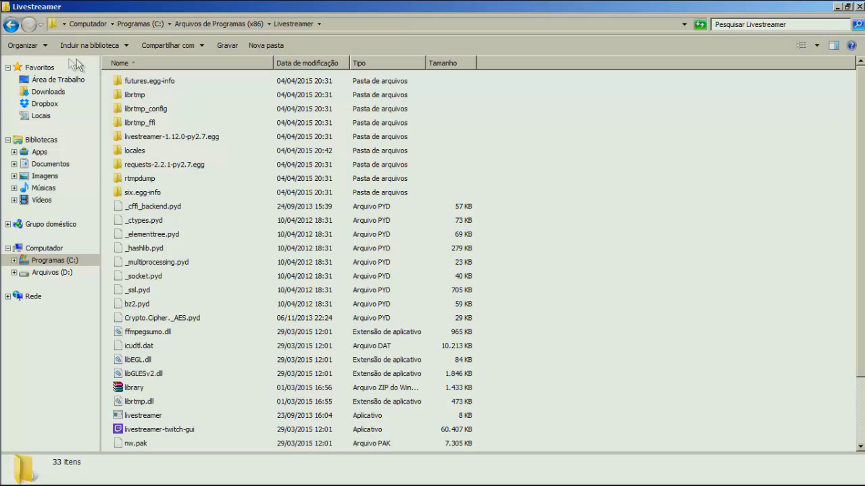
Return to Arquivos de Programas (x86) and reopen the Livestreamer folder as the destination for the GUI files.
{"action": "left_click", "coordinate": [11, 25]}
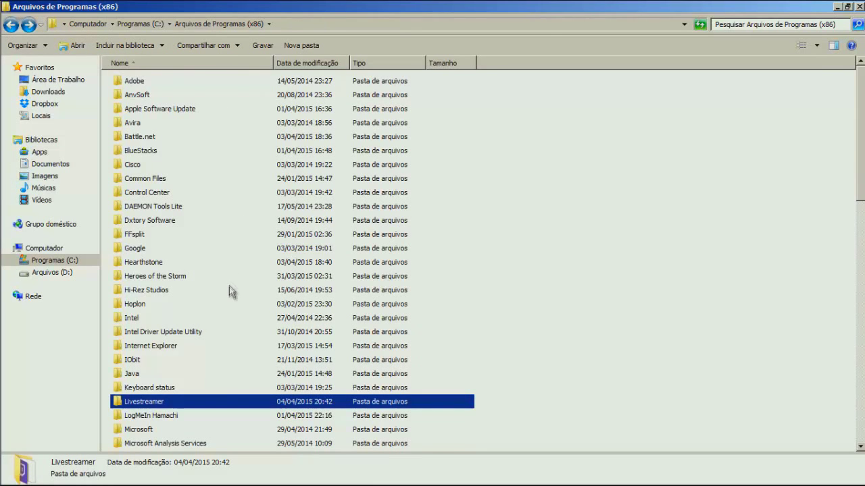
{"action": "double_click", "coordinate": [151, 406]}
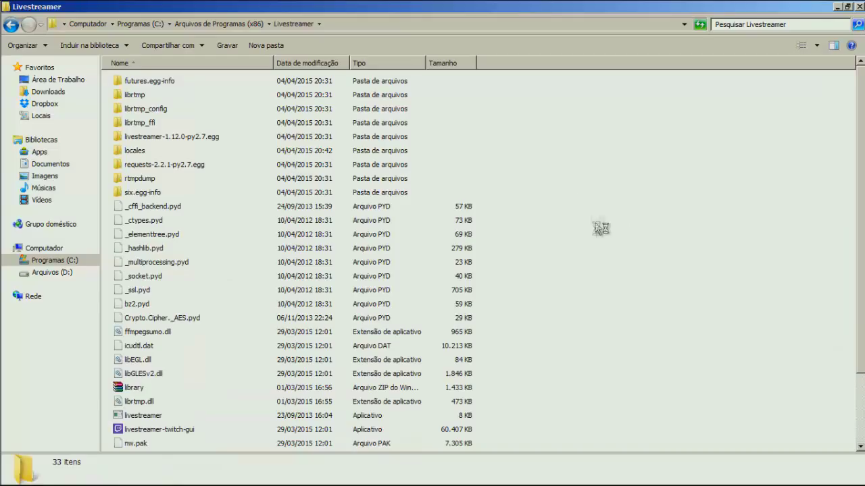
{"action": "right_click", "coordinate": [576, 195]}
{"action": "left_click", "coordinate": [568, 145]}
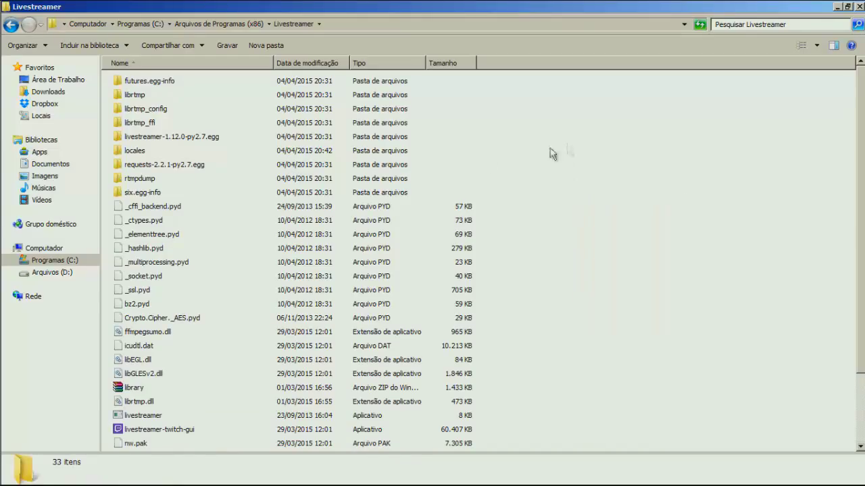
Review the files inside the extracted livestreamer-twitch-gui folder in Downloads and return to the Livestreamer program folder.
{"action": "left_click", "coordinate": [48, 91]}
{"action": "left_click", "coordinate": [143, 101]}
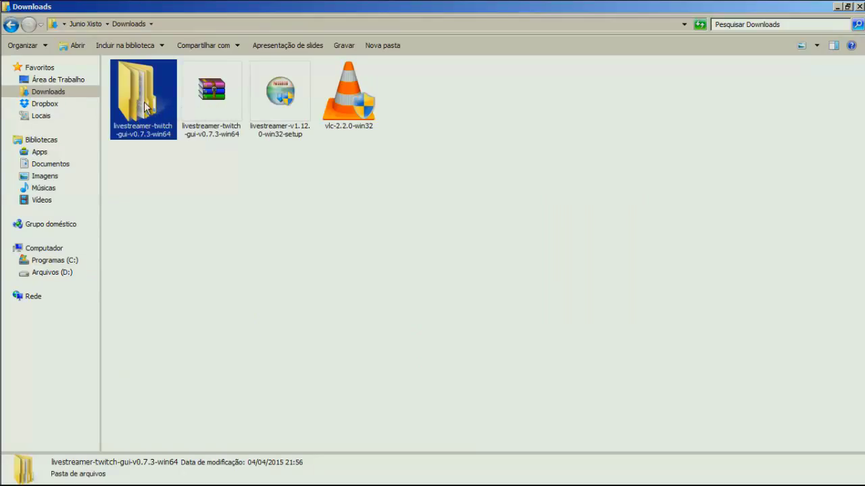
{"action": "double_click", "coordinate": [145, 107]}
{"action": "double_click", "coordinate": [151, 83]}
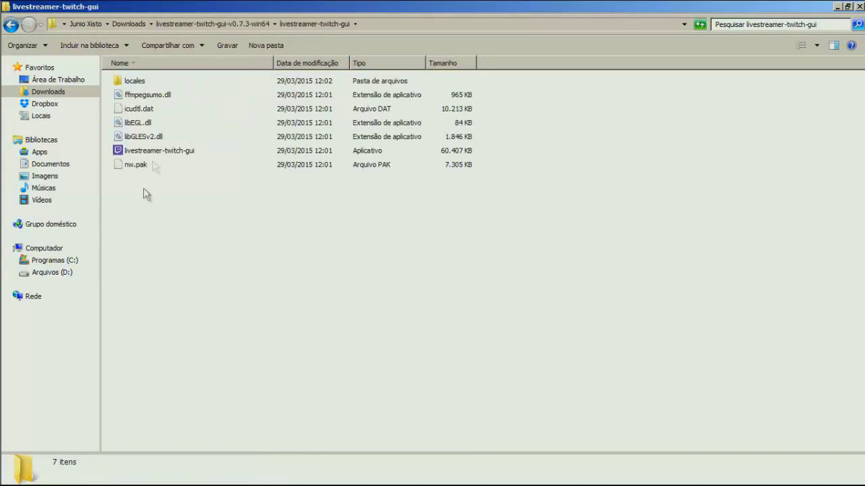
{"action": "left_click", "coordinate": [11, 24]}
{"action": "left_click", "coordinate": [11, 25]}
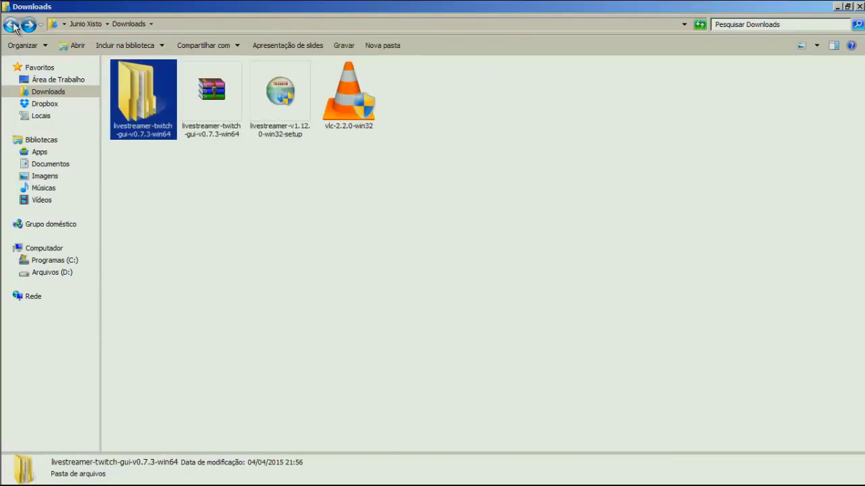
{"action": "left_click", "coordinate": [11, 25]}
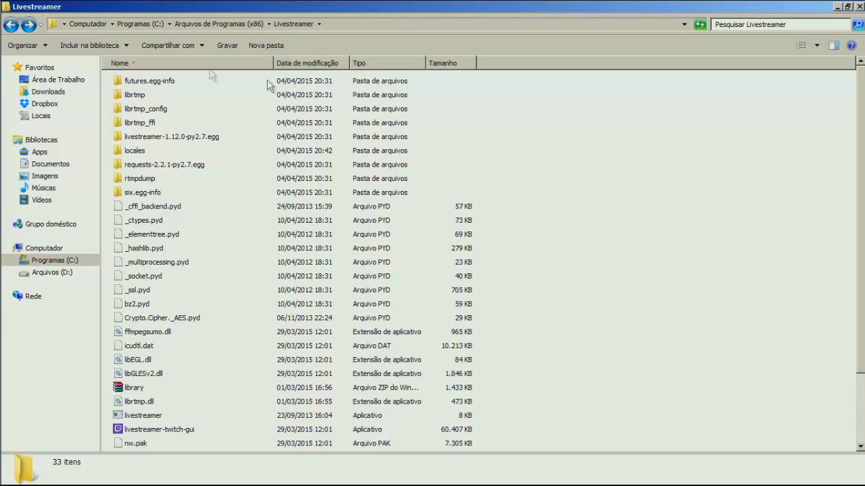
Look at the option for sending livestreamer-twitch-gui to the desktop as a shortcut, and view its shortcut on the desktop.
{"action": "left_click", "coordinate": [58, 83]}
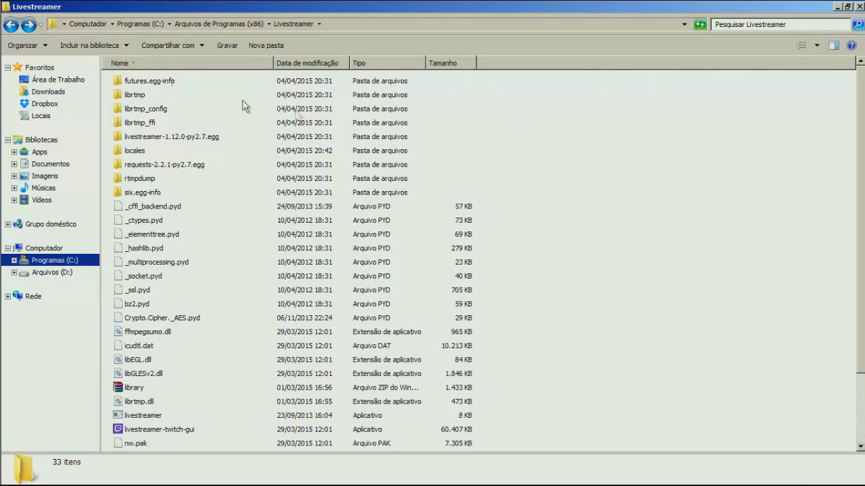
{"action": "scroll", "coordinate": [537, 176], "scroll_direction": "down", "scroll_amount": 2}
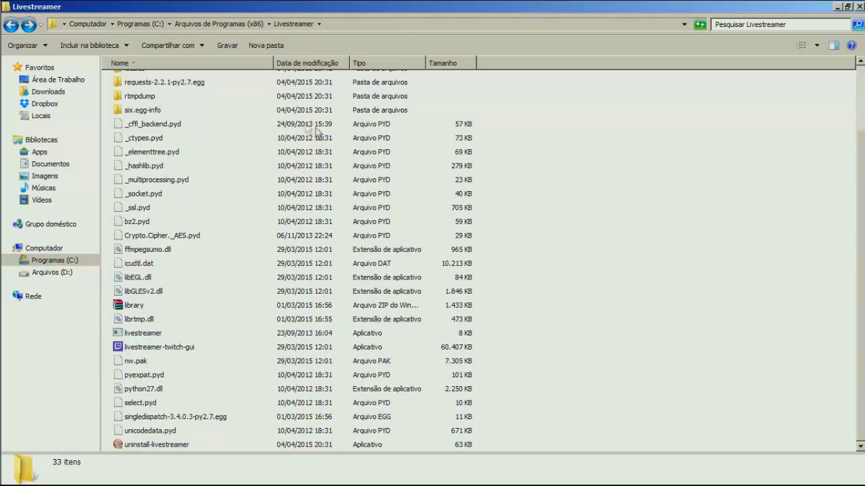
{"action": "left_click", "coordinate": [166, 349]}
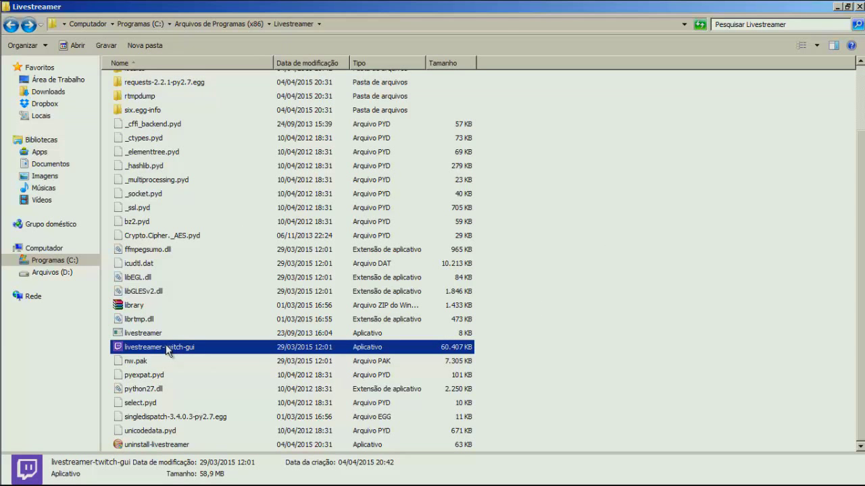
{"action": "right_click", "coordinate": [165, 347]}
{"action": "mouse_move", "coordinate": [365, 250]}
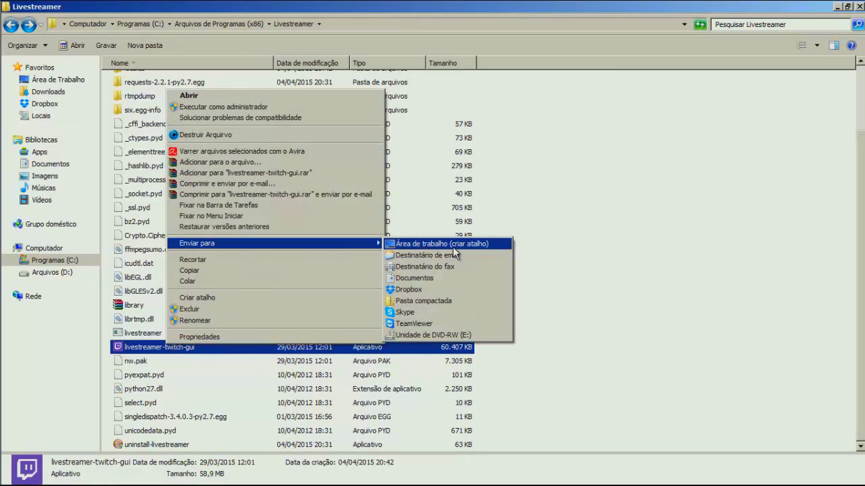
{"action": "left_click", "coordinate": [670, 252]}
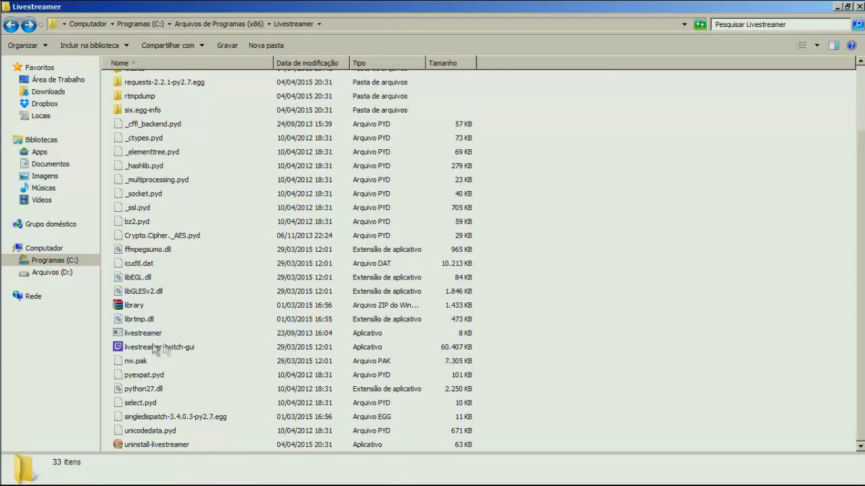
{"action": "left_click", "coordinate": [837, 6]}
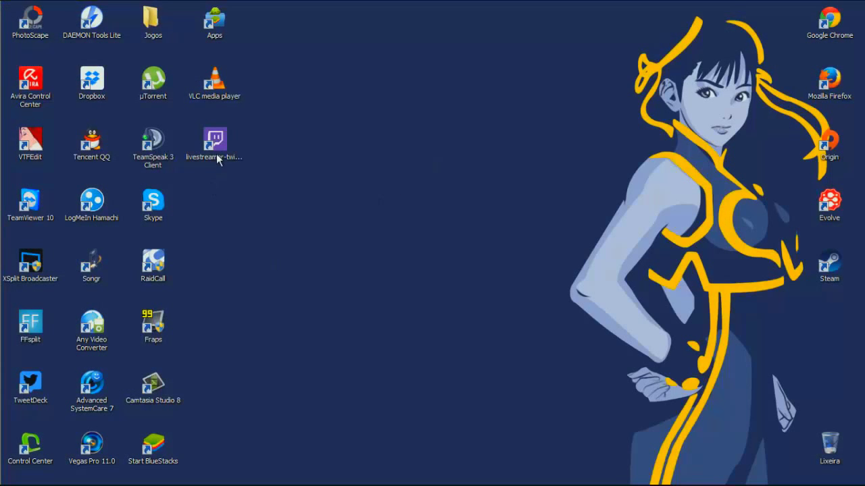
Review the livestreamer-v1.12.0-win32-setup and vlc-2.2.0-win32 installers and the extracted GUI folder in Downloads.
{"action": "left_click", "coordinate": [30, 42]}
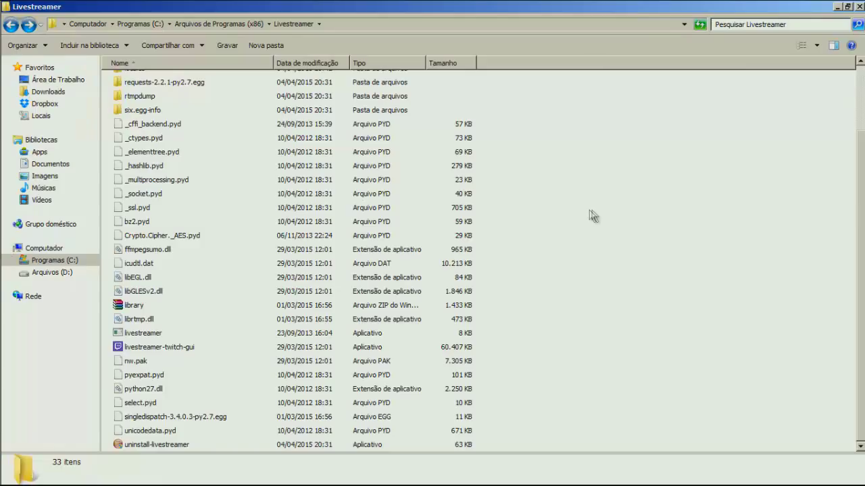
{"action": "left_click", "coordinate": [47, 92]}
{"action": "left_click", "coordinate": [266, 107]}
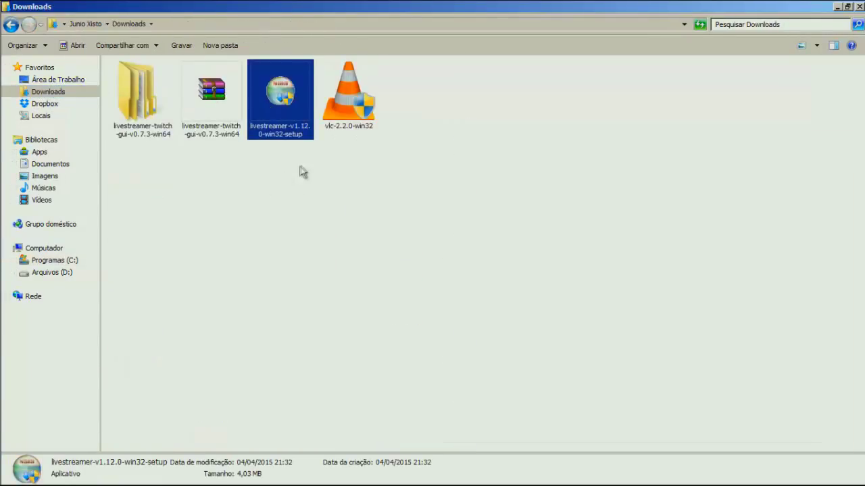
{"action": "left_click", "coordinate": [353, 112]}
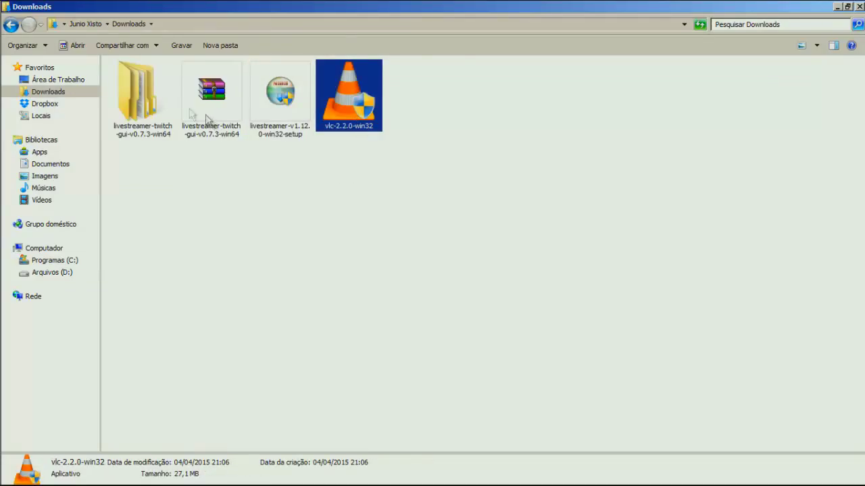
{"action": "left_click", "coordinate": [130, 99]}
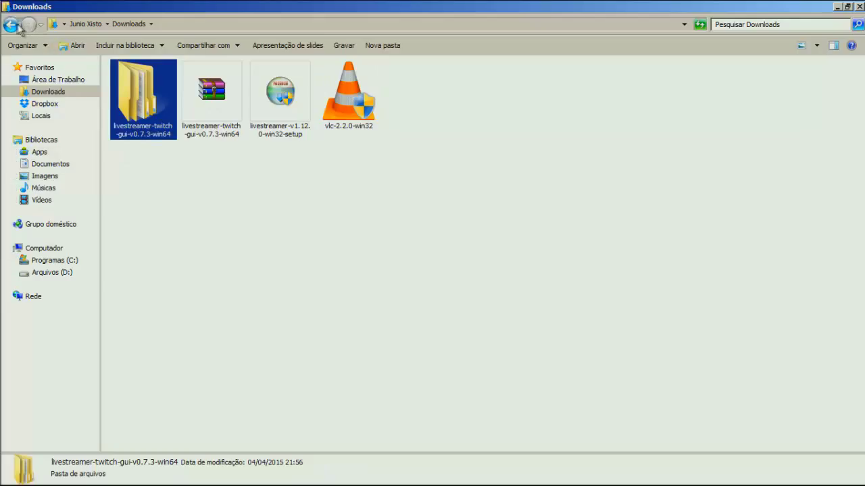
Locate the livestreamer-twitch-gui application in the Livestreamer program folder and close the folder window.
{"action": "left_click", "coordinate": [11, 25]}
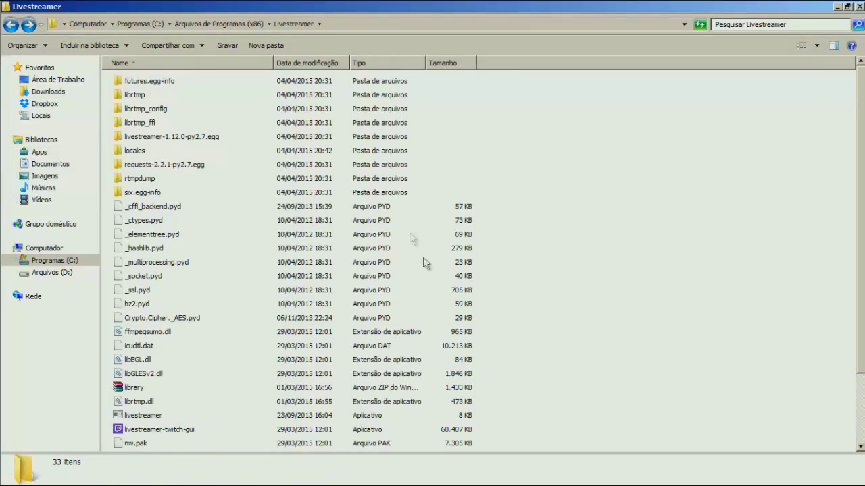
{"action": "left_click", "coordinate": [170, 434]}
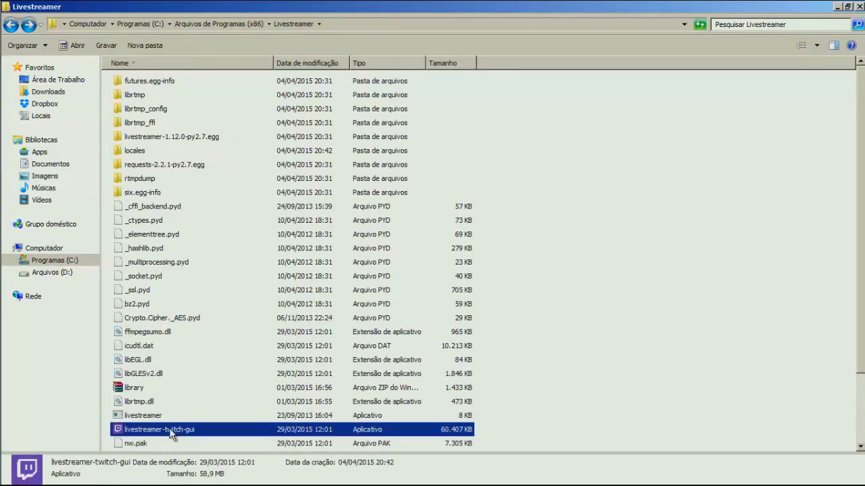
{"action": "left_click", "coordinate": [650, 279]}
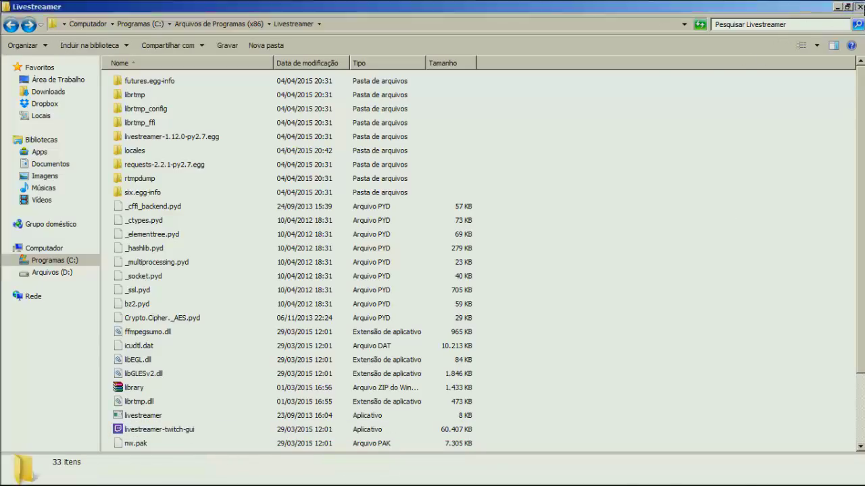
{"action": "left_click", "coordinate": [858, 6]}
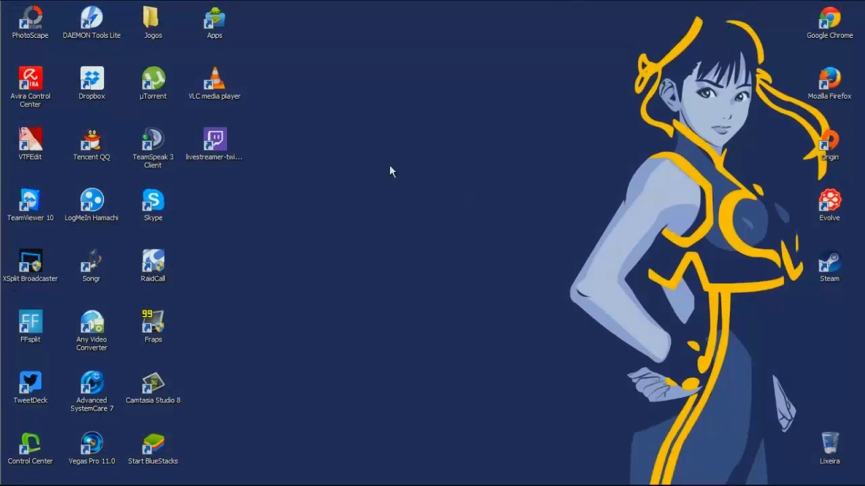
Launch Livestreamer Twitch GUI from its desktop shortcut and move its window slightly lower on the desktop.
{"action": "double_click", "coordinate": [215, 141]}
{"action": "key", "text": "Return"}
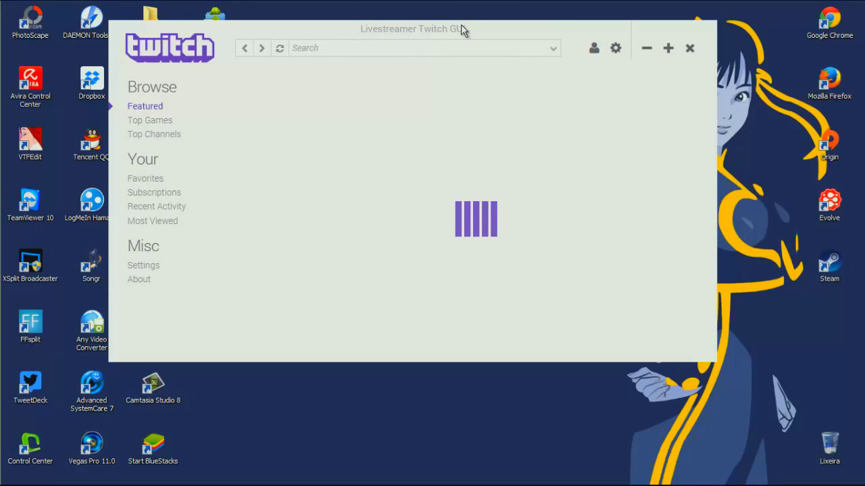
{"action": "left_click_drag", "start_coordinate": [437, 37], "coordinate": [444, 62]}
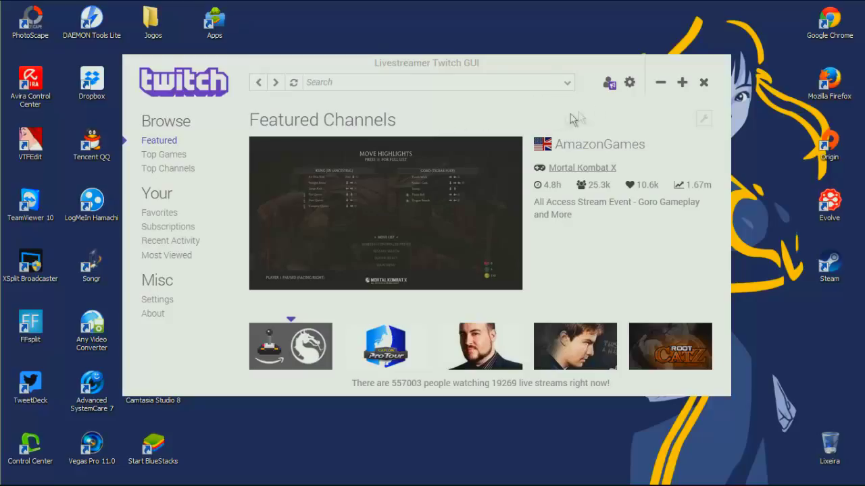
Open the Livestreamer Twitch GUI settings and examine the Livestreamer, Videoplayer and GUI options.
{"action": "mouse_move", "coordinate": [609, 84]}
{"action": "left_click", "coordinate": [630, 83]}
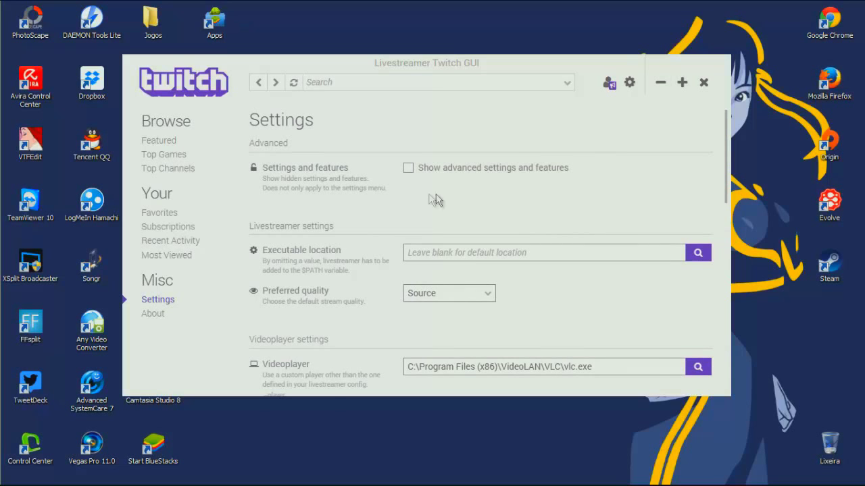
{"action": "scroll", "coordinate": [376, 149], "scroll_direction": "down", "scroll_amount": 2}
{"action": "scroll", "coordinate": [376, 149], "scroll_direction": "down", "scroll_amount": 2}
{"action": "scroll", "coordinate": [367, 185], "scroll_direction": "up", "scroll_amount": 2}
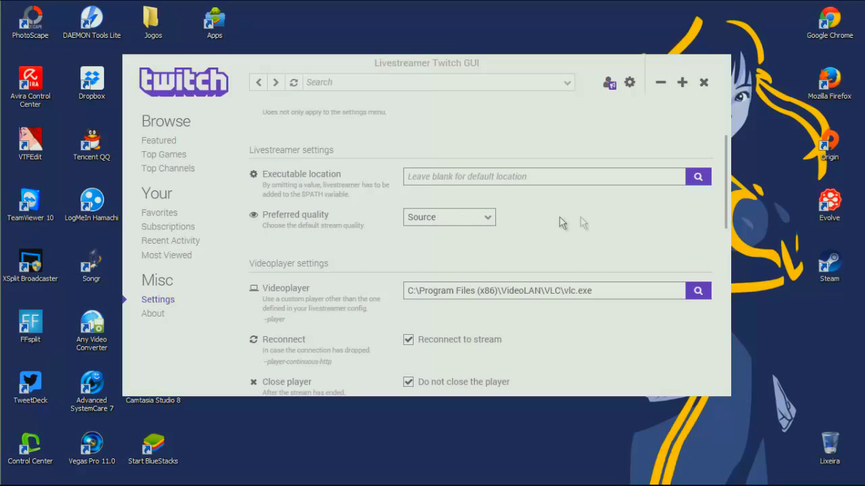
{"action": "scroll", "coordinate": [585, 225], "scroll_direction": "down", "scroll_amount": 3}
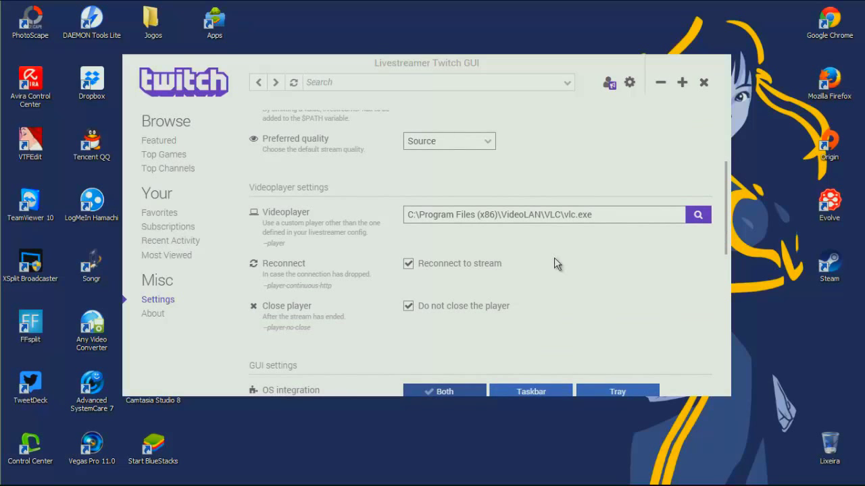
{"action": "scroll", "coordinate": [568, 220], "scroll_direction": "down", "scroll_amount": 3}
{"action": "scroll", "coordinate": [583, 223], "scroll_direction": "up", "scroll_amount": 3}
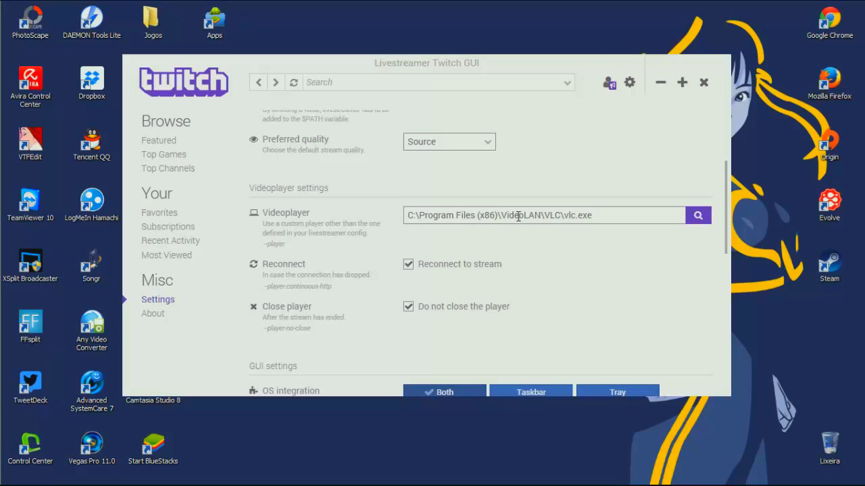
Browse the desktop for the VLC media player shortcut as the custom video player and cancel the file selection.
{"action": "left_click_drag", "start_coordinate": [309, 63], "coordinate": [283, 71]}
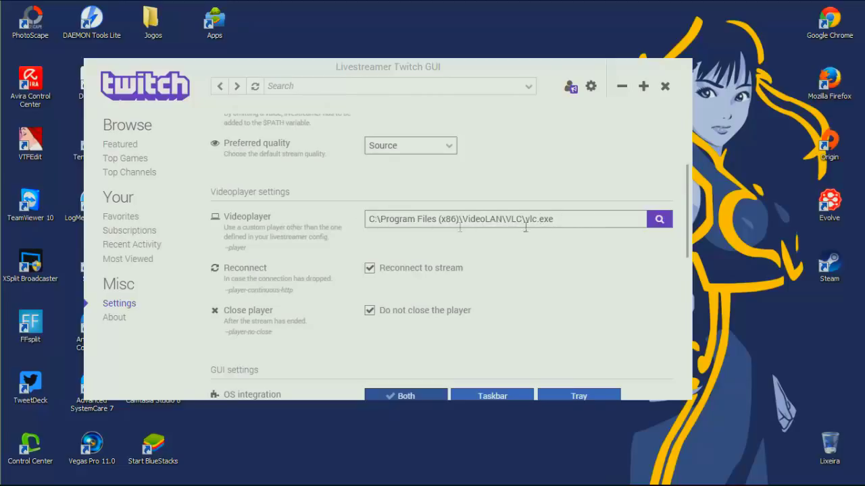
{"action": "left_click", "coordinate": [657, 223]}
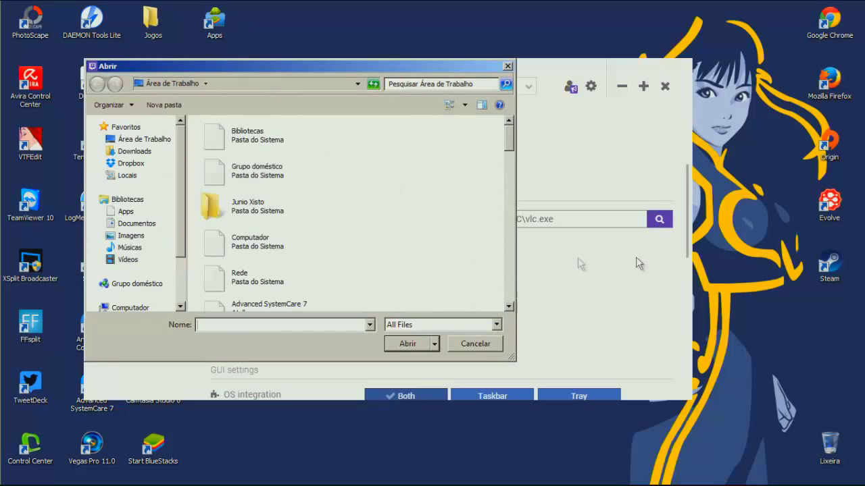
{"action": "left_click_drag", "start_coordinate": [509, 138], "coordinate": [510, 241]}
{"action": "left_click", "coordinate": [241, 233]}
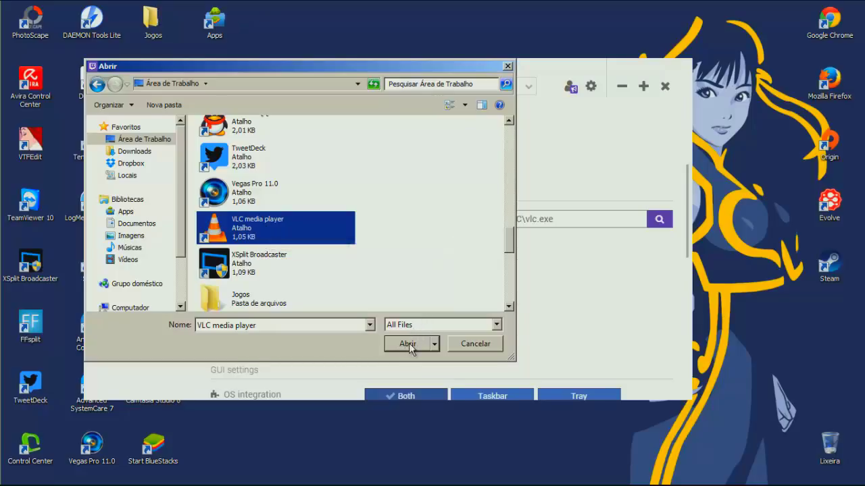
{"action": "left_click", "coordinate": [490, 348]}
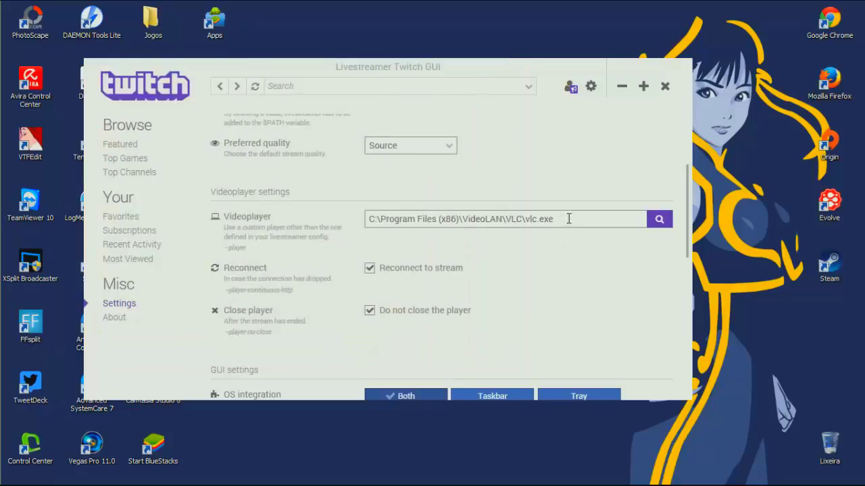
Switch the Reconnect to stream and Do not close the player options off and back on.
{"action": "left_click", "coordinate": [371, 268]}
{"action": "left_click", "coordinate": [370, 269]}
{"action": "left_click", "coordinate": [370, 311]}
{"action": "left_click", "coordinate": [389, 311]}
Apply the Livestreamer Twitch GUI settings and open the Featured Channels page.
{"action": "scroll", "coordinate": [344, 243], "scroll_direction": "down", "scroll_amount": 3}
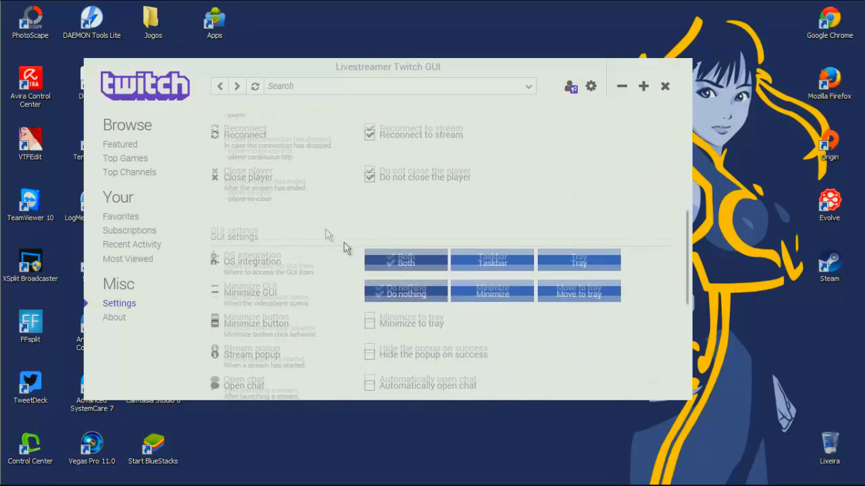
{"action": "scroll", "coordinate": [338, 237], "scroll_direction": "down", "scroll_amount": 5}
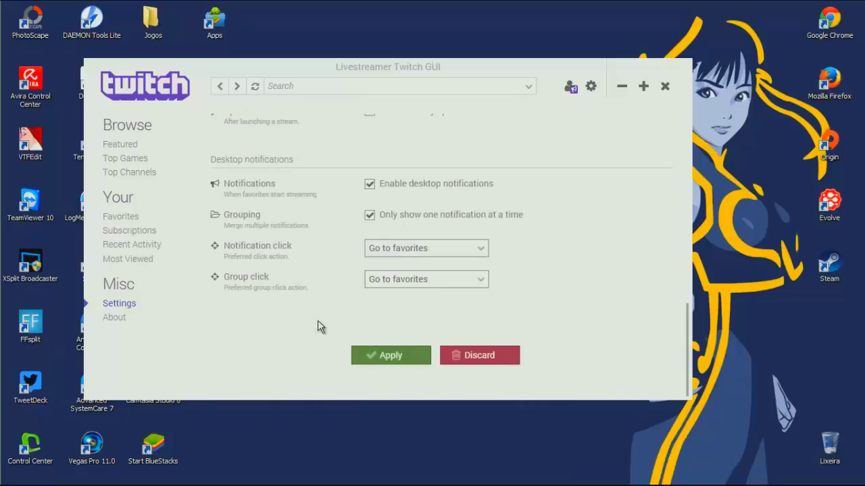
{"action": "left_click", "coordinate": [383, 356]}
{"action": "scroll", "coordinate": [336, 356], "scroll_direction": "up", "scroll_amount": 10}
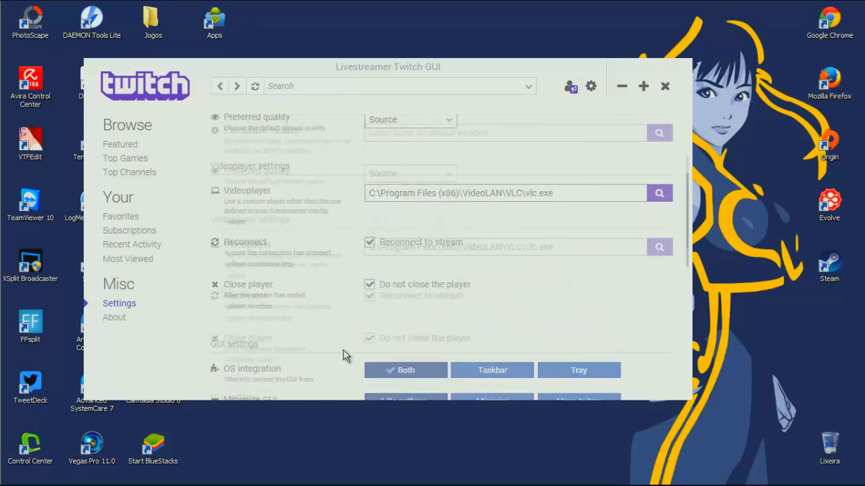
{"action": "left_click", "coordinate": [126, 146]}
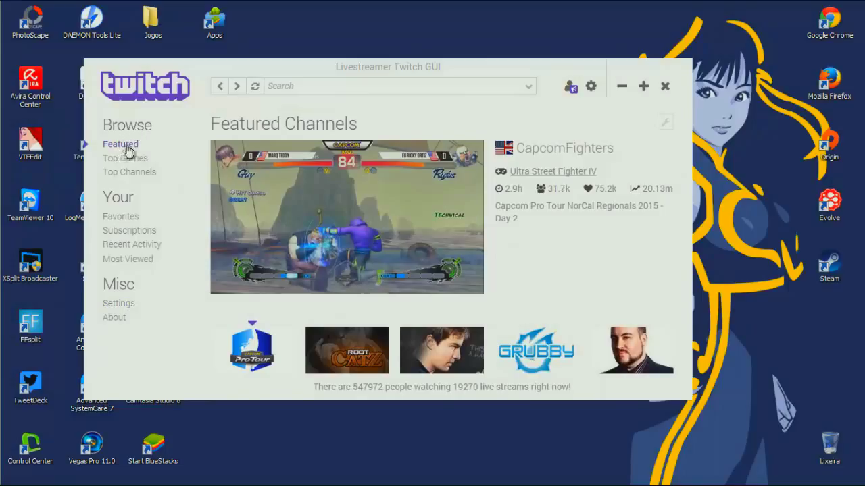
Open the Top Games page and look through the list of games.
{"action": "mouse_move", "coordinate": [223, 154]}
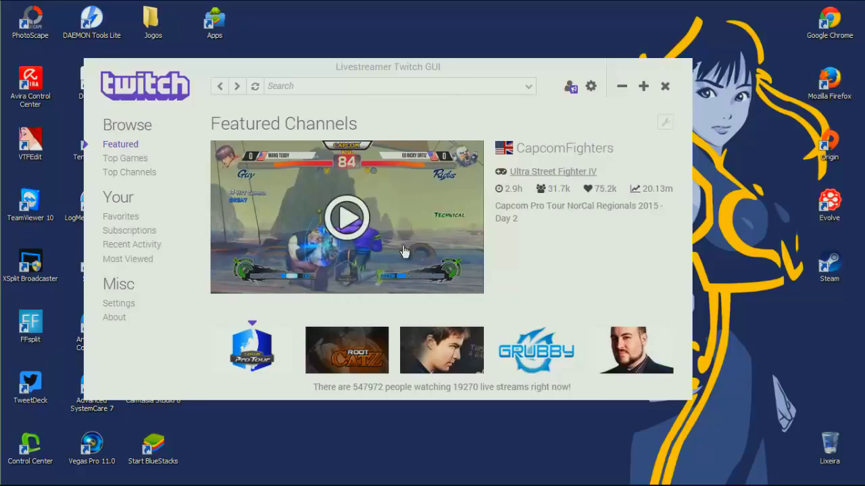
{"action": "left_click", "coordinate": [135, 161]}
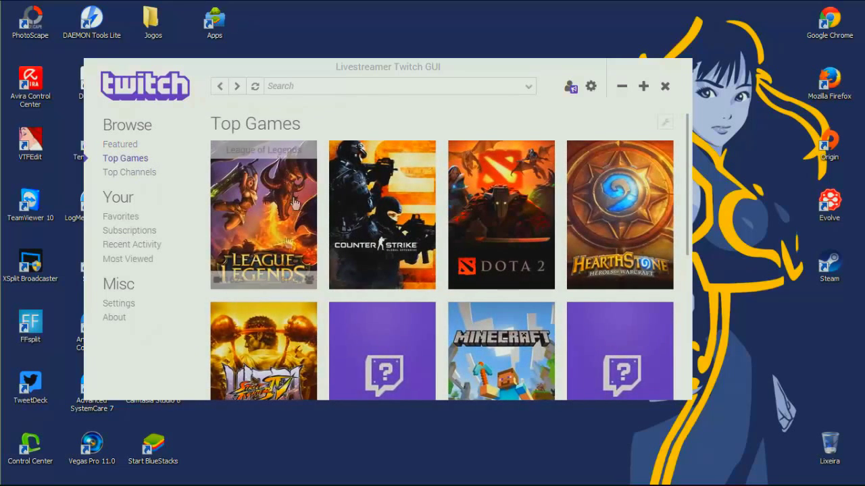
{"action": "scroll", "coordinate": [448, 270], "scroll_direction": "down", "scroll_amount": 5}
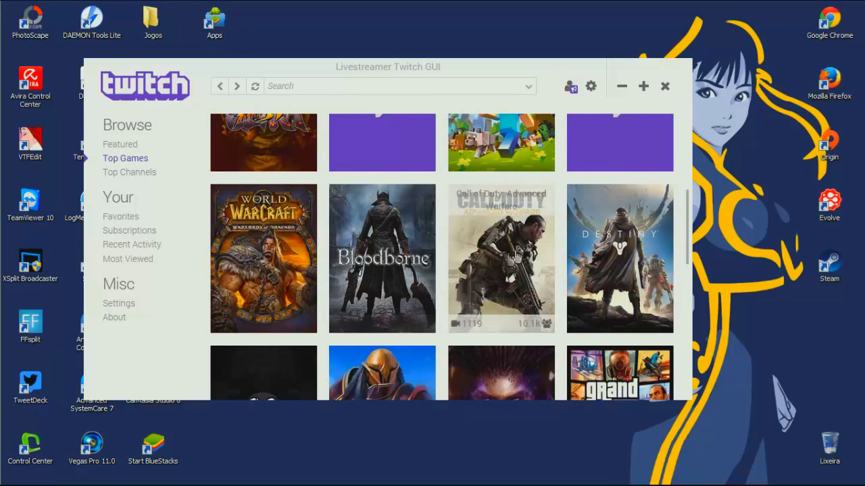
{"action": "scroll", "coordinate": [516, 256], "scroll_direction": "down", "scroll_amount": 4}
{"action": "scroll", "coordinate": [338, 228], "scroll_direction": "up", "scroll_amount": 10}
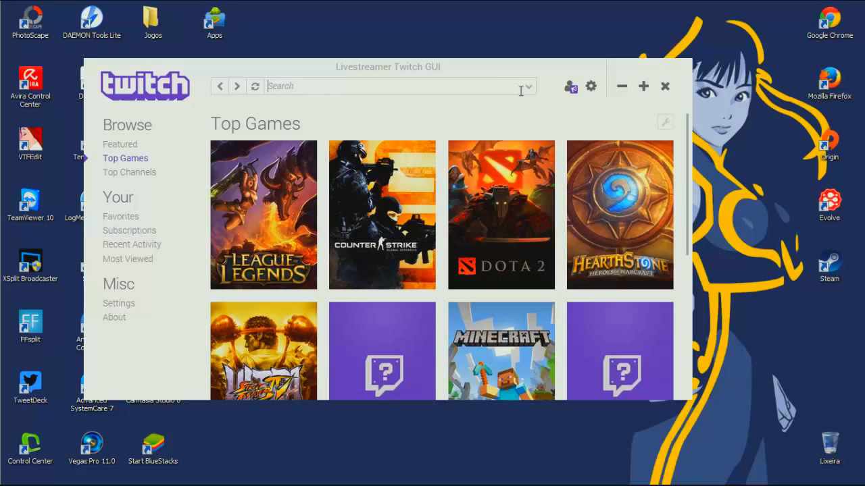
Enter naoclickgames as the search text.
{"action": "left_click", "coordinate": [447, 89]}
{"action": "type", "text": "dfds"}
{"action": "key", "text": "BackSpace"}
{"action": "key", "text": "BackSpace"}
{"action": "key", "text": "BackSpace"}
{"action": "type", "text": "naoclickgames"}
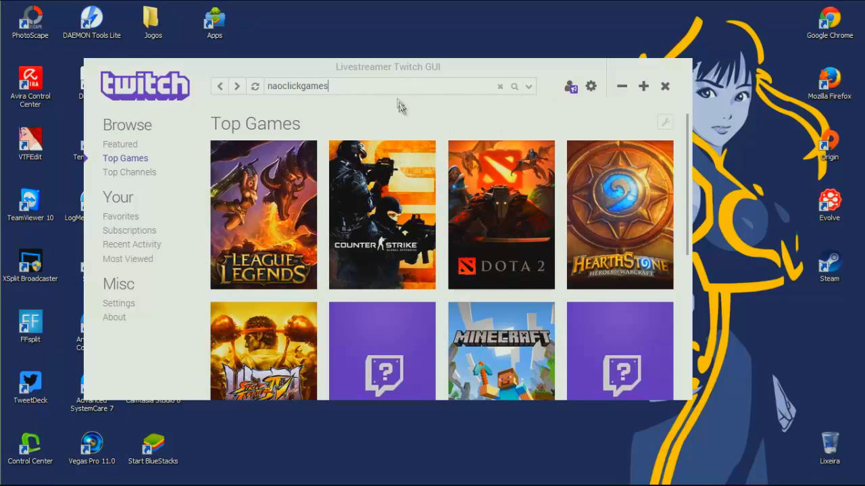
Show the All, Game and Stream search result filters and clear the search text.
{"action": "left_click", "coordinate": [529, 86]}
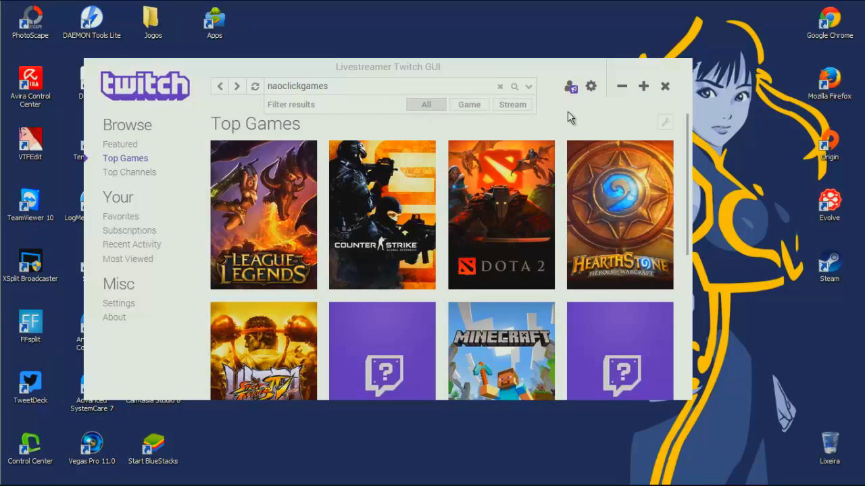
{"action": "left_click", "coordinate": [529, 88]}
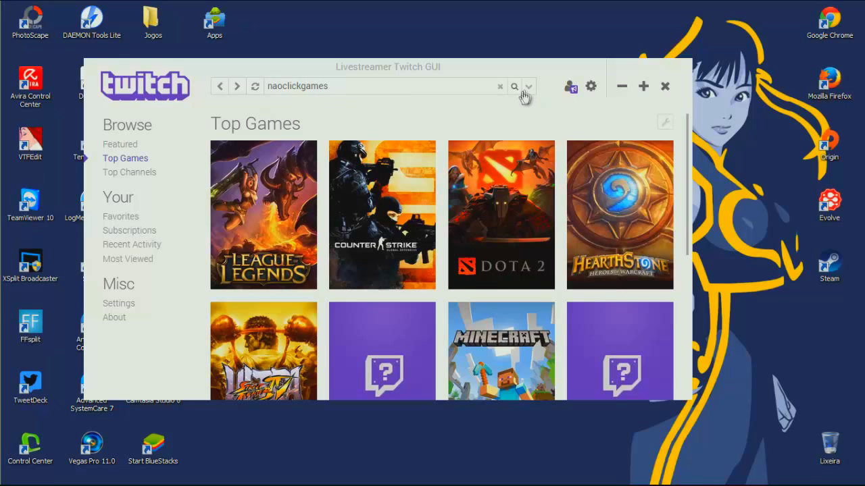
{"action": "left_click", "coordinate": [529, 88]}
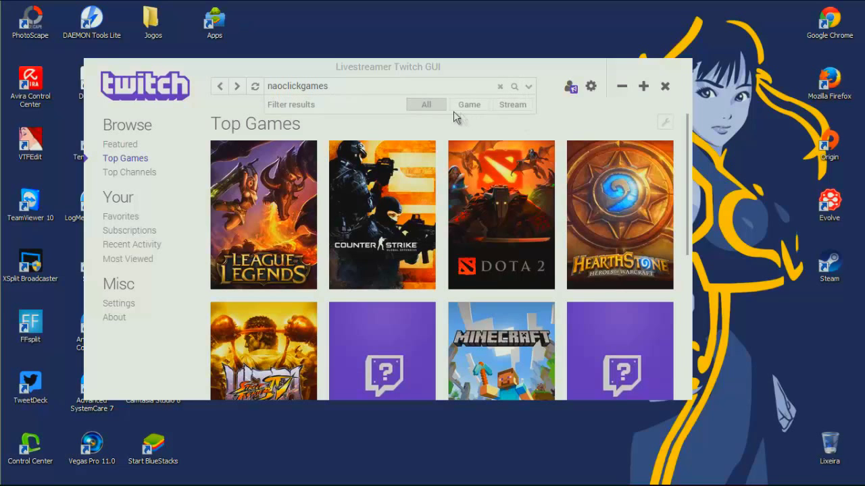
{"action": "double_click", "coordinate": [350, 89]}
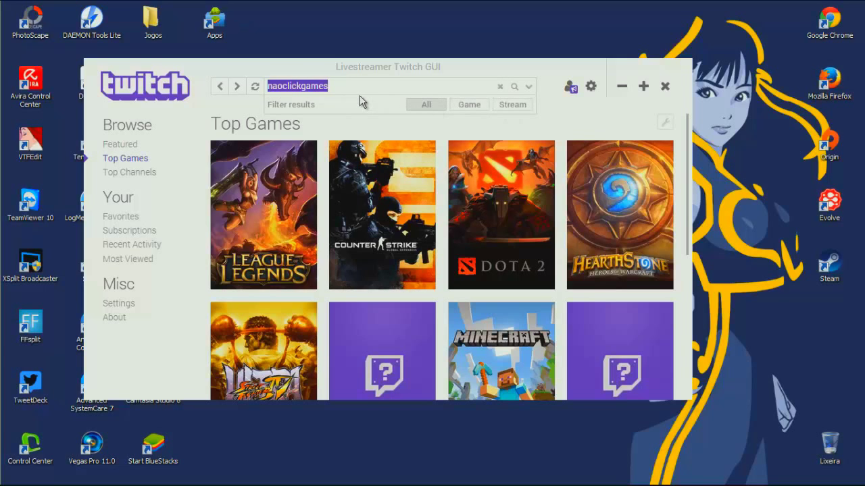
{"action": "key", "text": "BackSpace"}
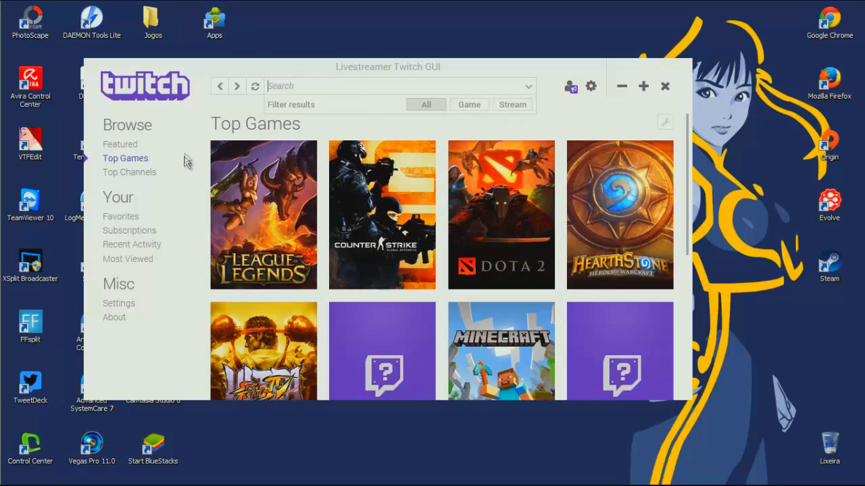
Return to the Featured Channels page and start playing the CapcomFighters stream.
{"action": "left_click", "coordinate": [137, 155]}
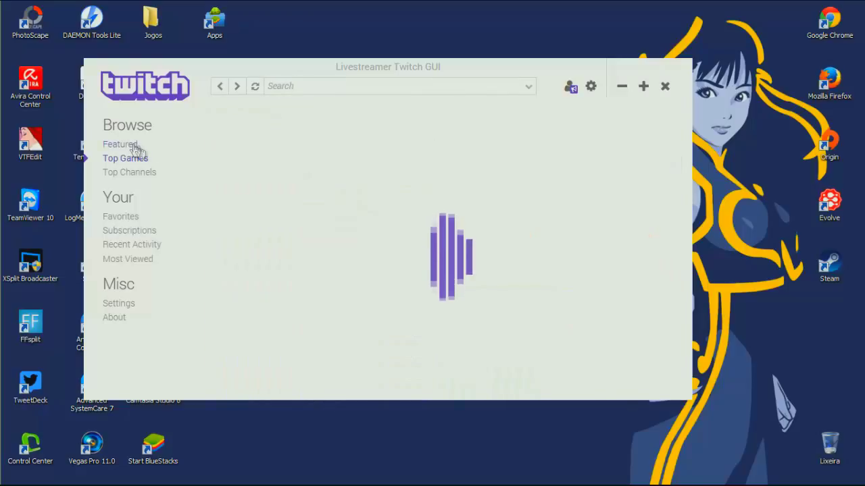
{"action": "left_click", "coordinate": [139, 146]}
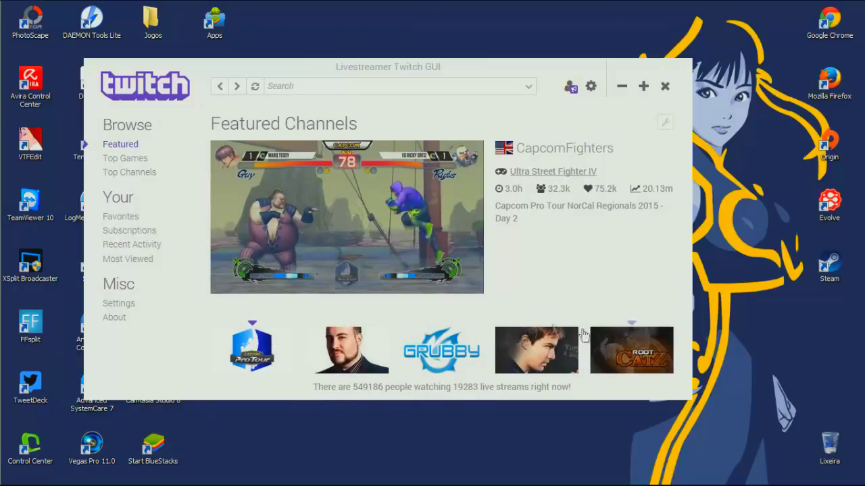
{"action": "mouse_move", "coordinate": [338, 210]}
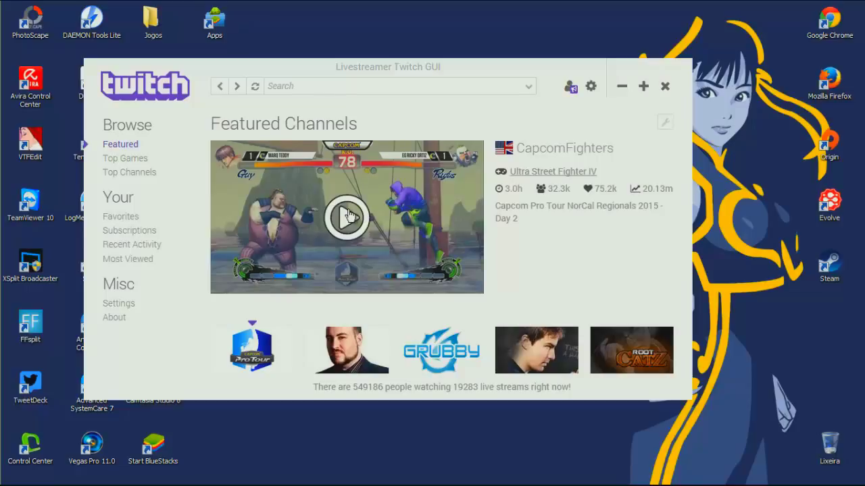
{"action": "left_click", "coordinate": [346, 215]}
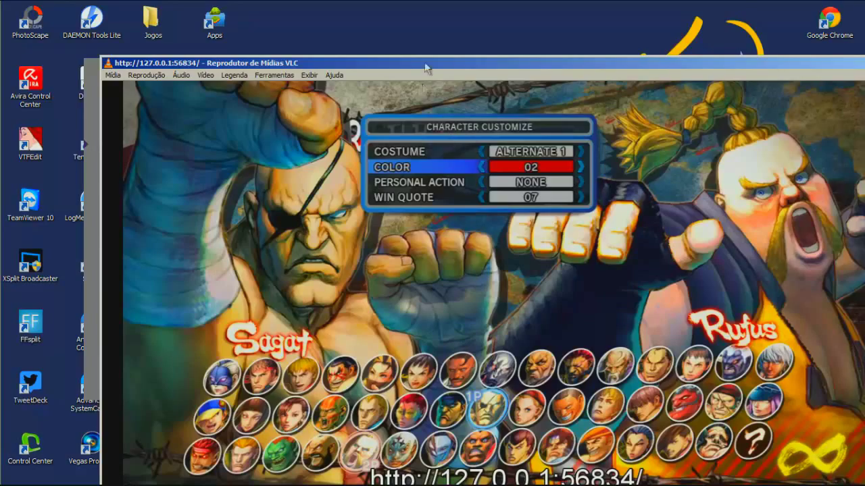
Shrink the VLC player window and place it over the Twitch GUI window.
{"action": "left_click_drag", "start_coordinate": [425, 67], "coordinate": [358, 21]}
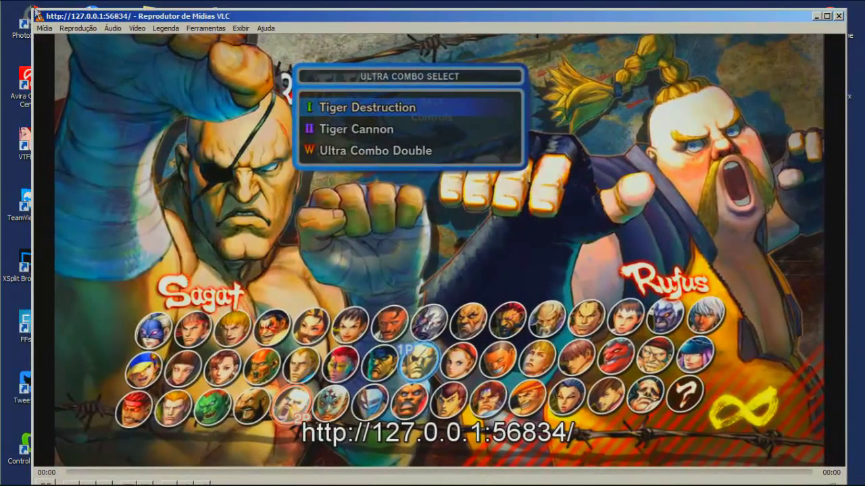
{"action": "left_click_drag", "start_coordinate": [35, 12], "coordinate": [327, 167]}
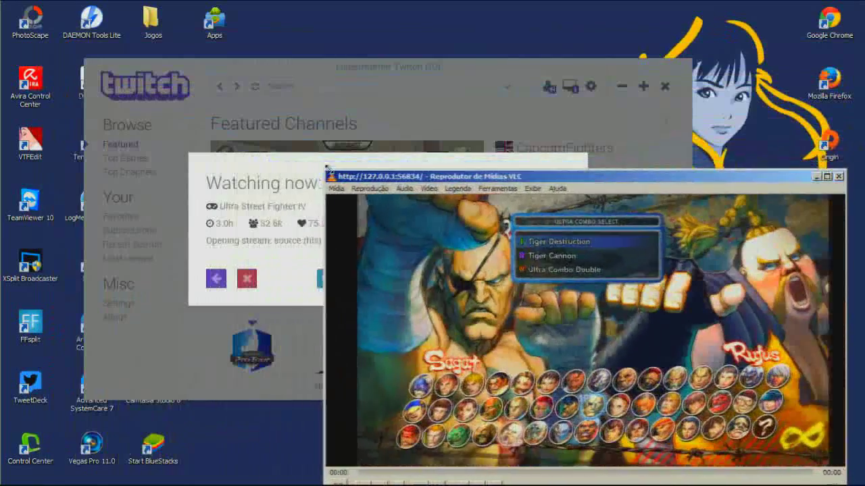
{"action": "left_click_drag", "start_coordinate": [595, 178], "coordinate": [359, 49]}
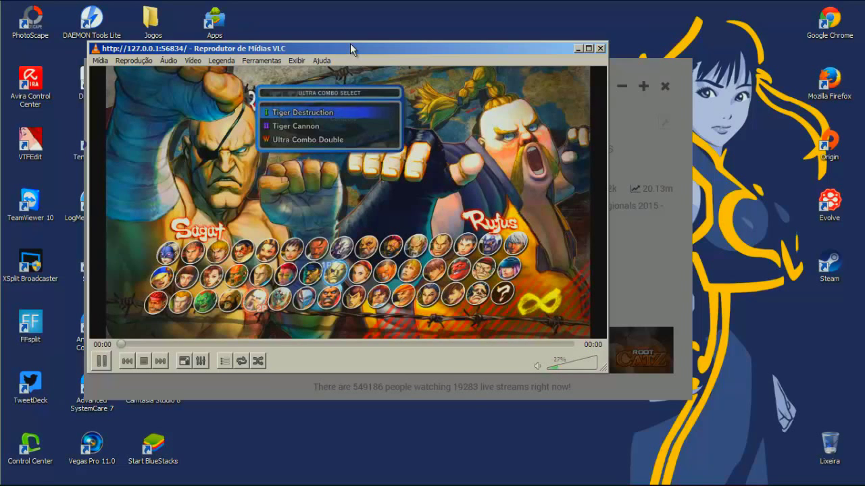
Set the VLC volume to 34%, then maximize the player window and restore its size.
{"action": "mouse_move", "coordinate": [583, 363]}
{"action": "left_mouse_down"}
{"action": "mouse_move", "coordinate": [567, 367]}
{"action": "mouse_move", "coordinate": [579, 369]}
{"action": "left_mouse_up"}
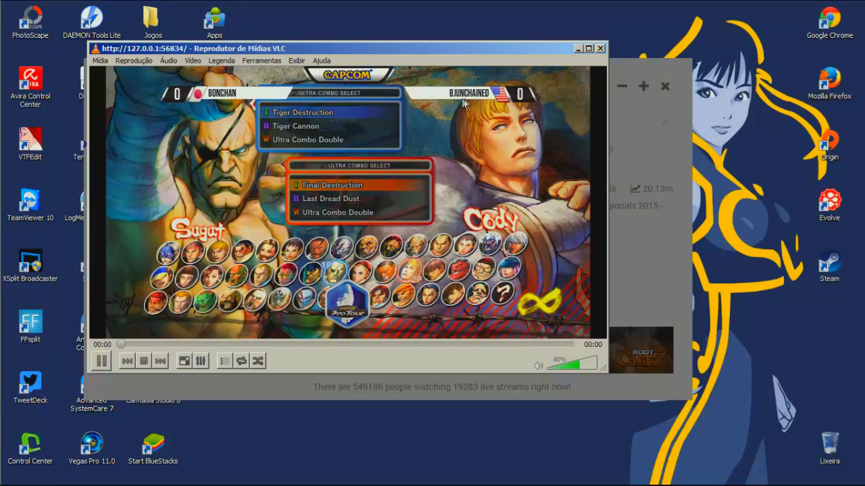
{"action": "left_click_drag", "start_coordinate": [579, 370], "coordinate": [560, 367]}
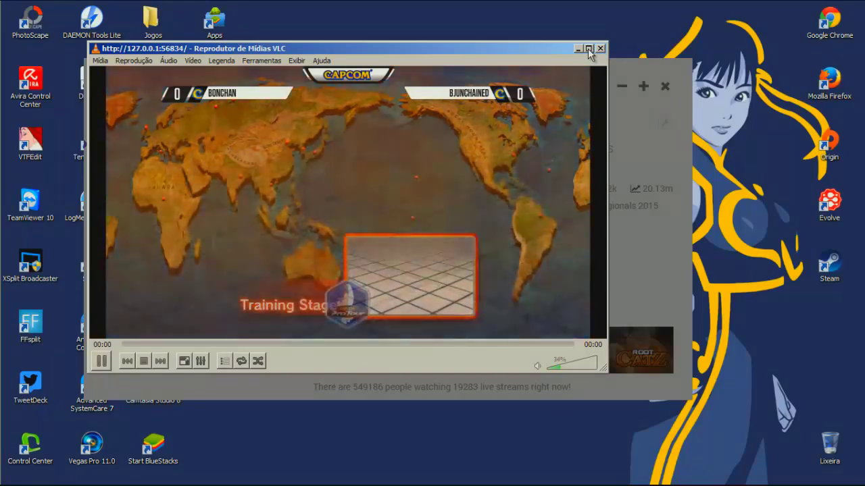
{"action": "left_click", "coordinate": [587, 48]}
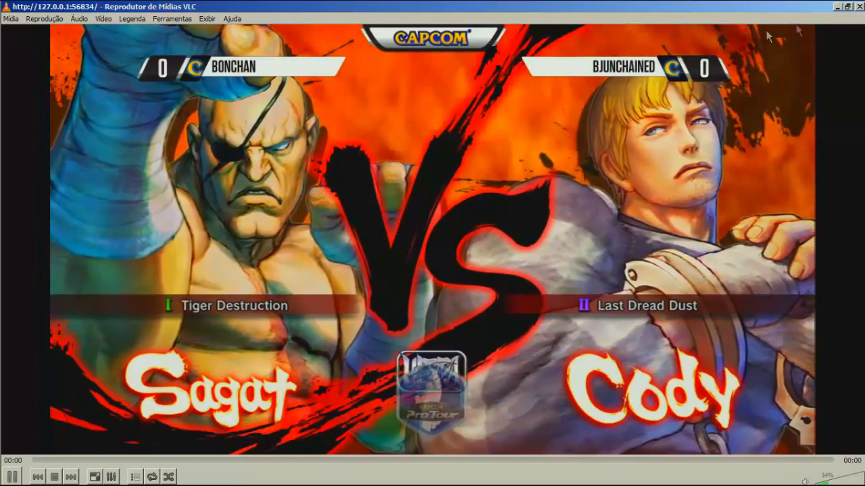
{"action": "left_click", "coordinate": [847, 6]}
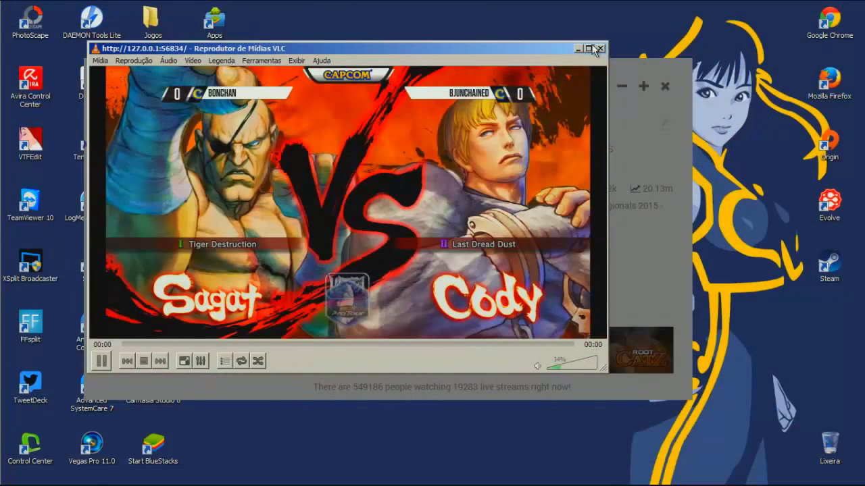
Examine the subtitle and video options of the VLC player.
{"action": "left_click", "coordinate": [221, 59]}
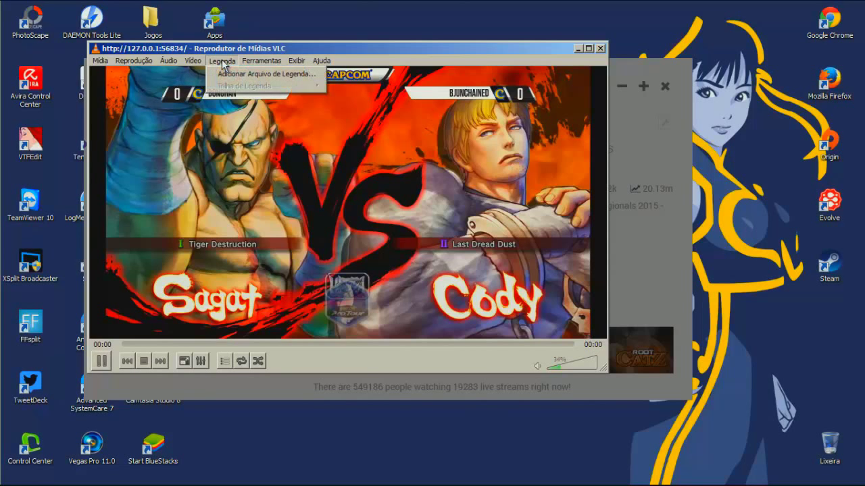
{"action": "mouse_move", "coordinate": [194, 62]}
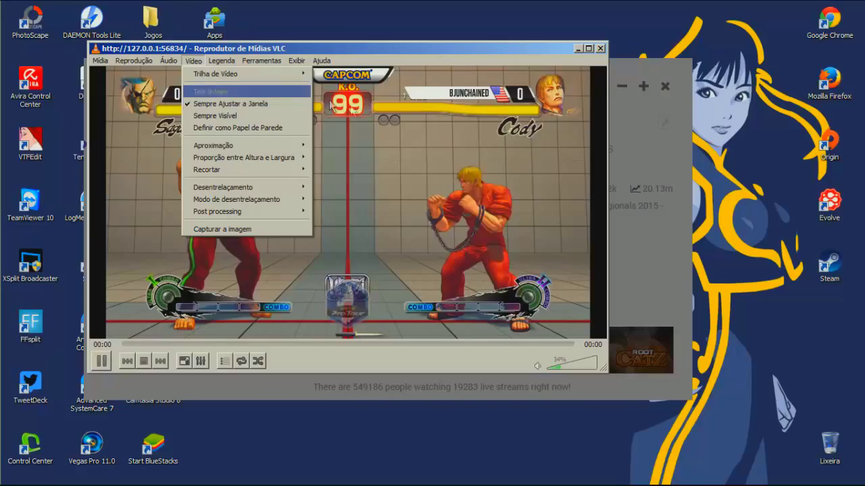
{"action": "left_click", "coordinate": [471, 61]}
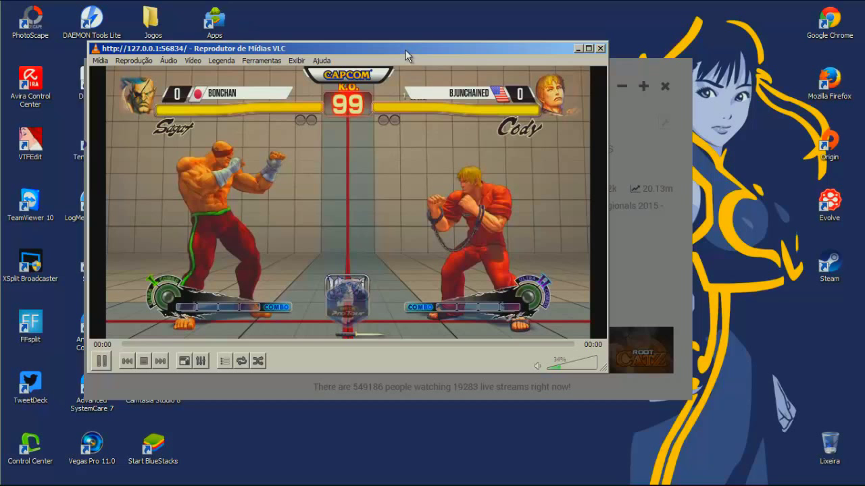
Shift the VLC window slightly and minimize it to reveal the Watching now dialog of the Twitch GUI.
{"action": "left_click_drag", "start_coordinate": [376, 52], "coordinate": [395, 69]}
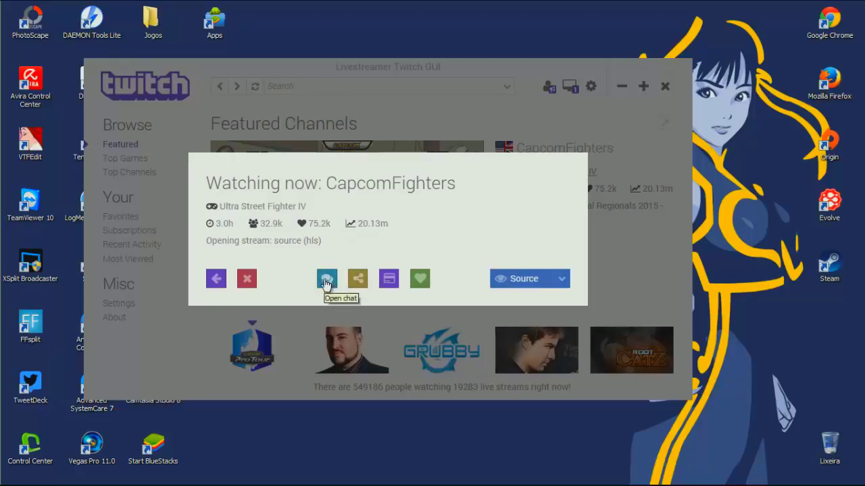
{"action": "mouse_move", "coordinate": [2, 308]}
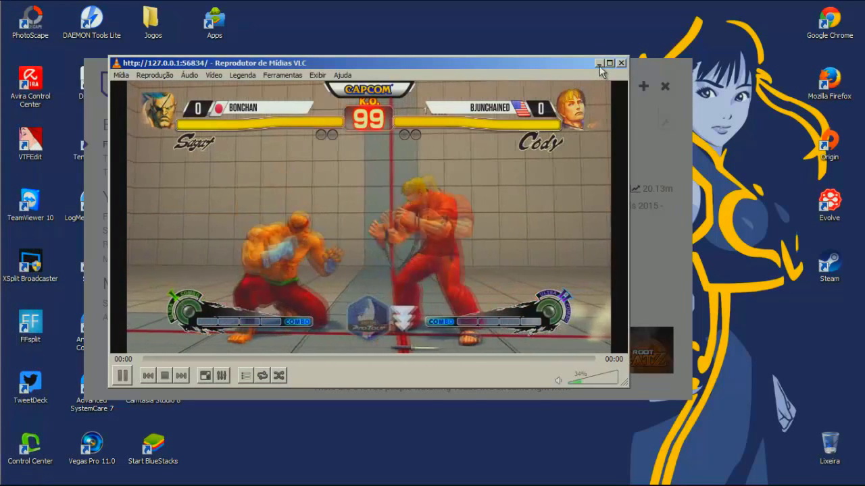
{"action": "left_click", "coordinate": [599, 63]}
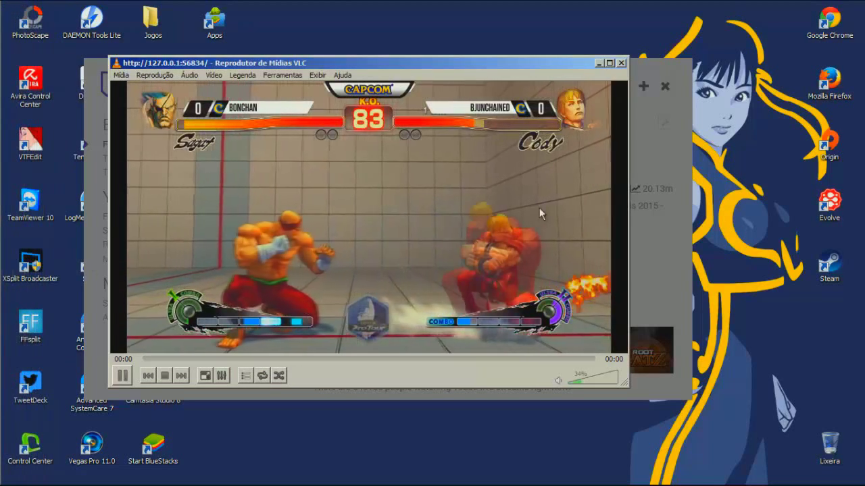
Open the CapcomFighters stream chat and close the Watching now dialog while keeping the stream running.
{"action": "mouse_move", "coordinate": [1, 345]}
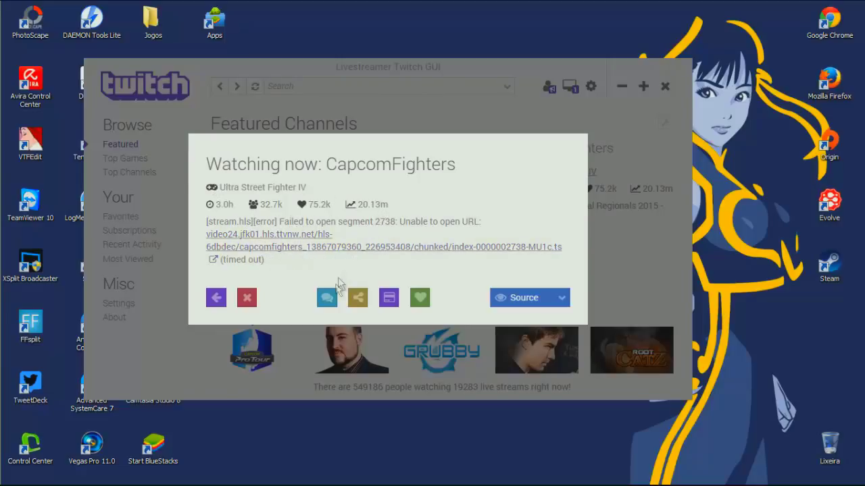
{"action": "left_click", "coordinate": [326, 300]}
{"action": "left_click", "coordinate": [216, 298]}
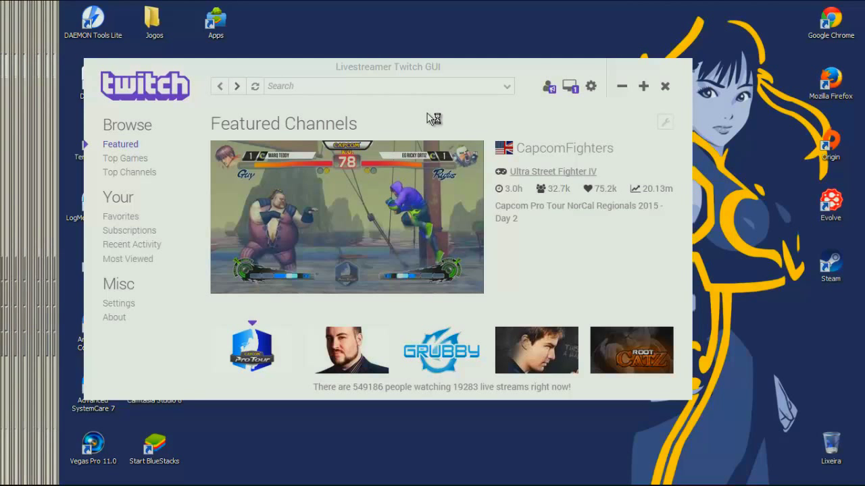
{"action": "mouse_move", "coordinate": [34, 309]}
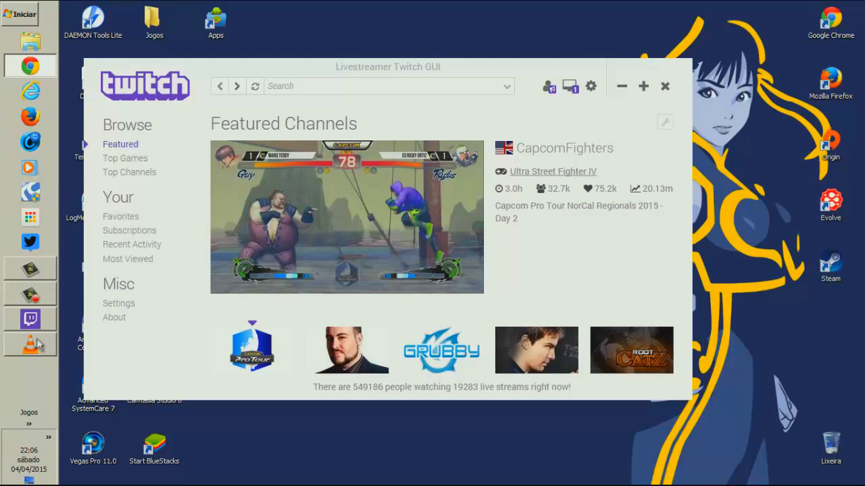